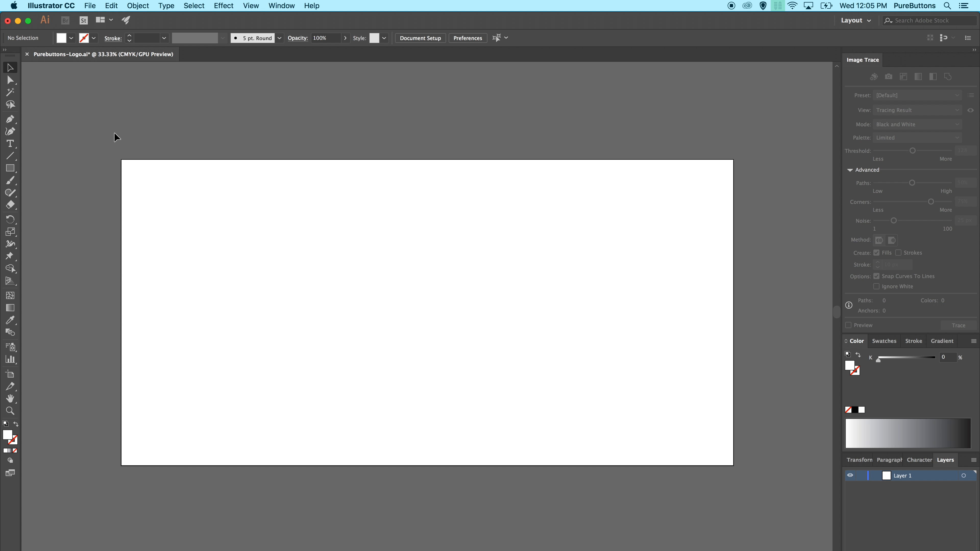
- Place Purebuttons-Logo.png on the artboard, roughly centred, and embed the image in the document
click(73, 5)
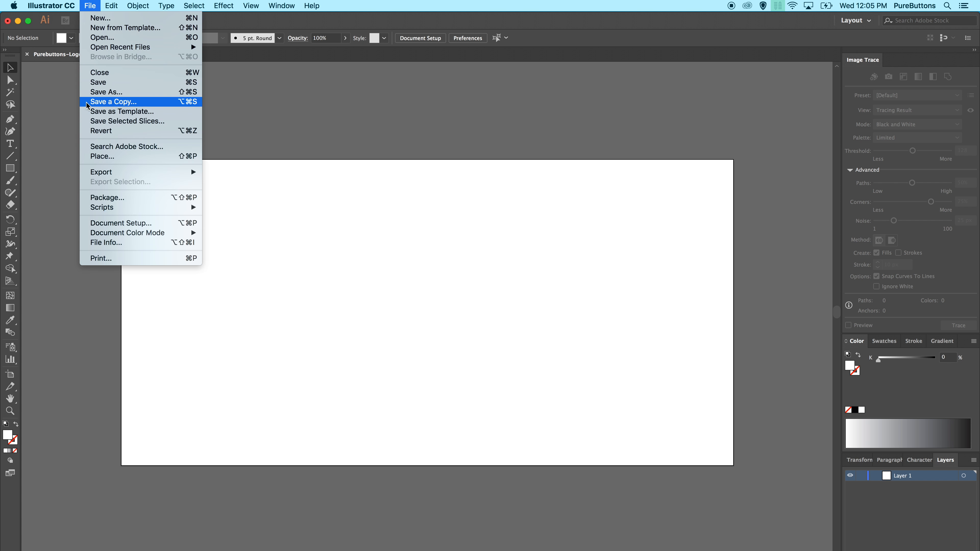
click(151, 156)
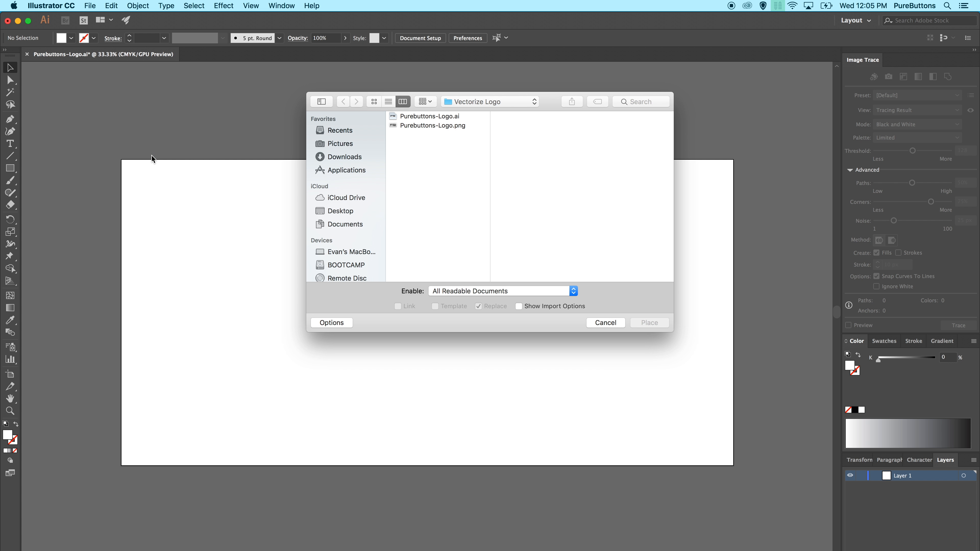
click(422, 126)
double_click(421, 126)
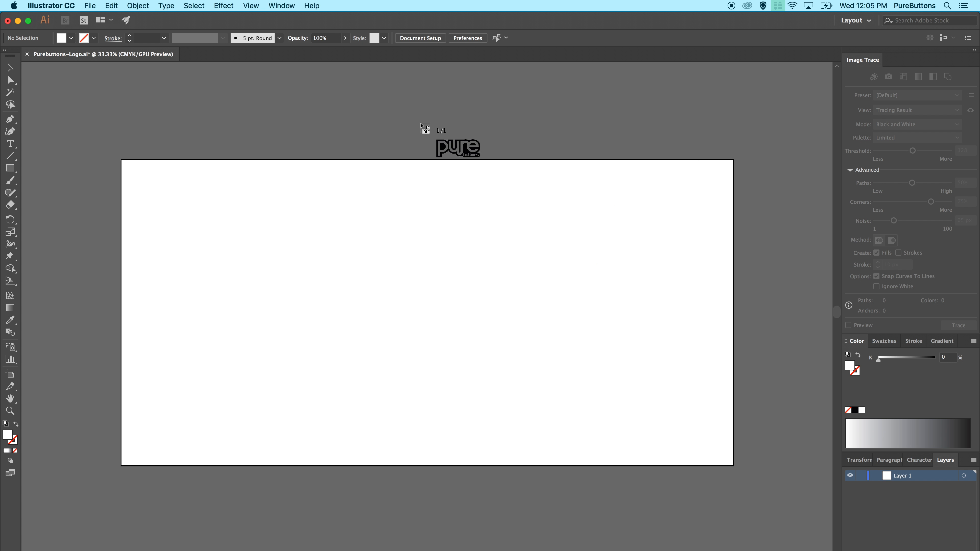
click(148, 173)
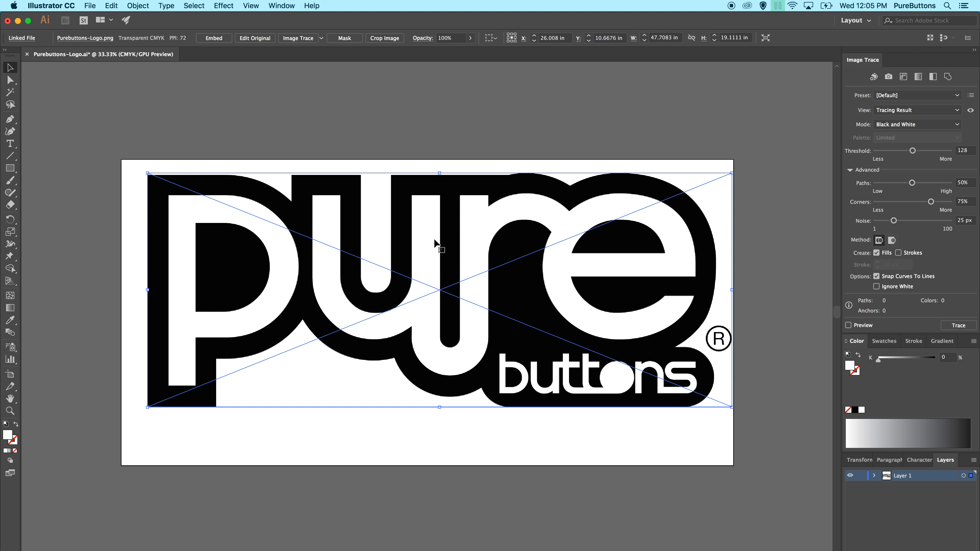
drag(421, 258, 413, 280)
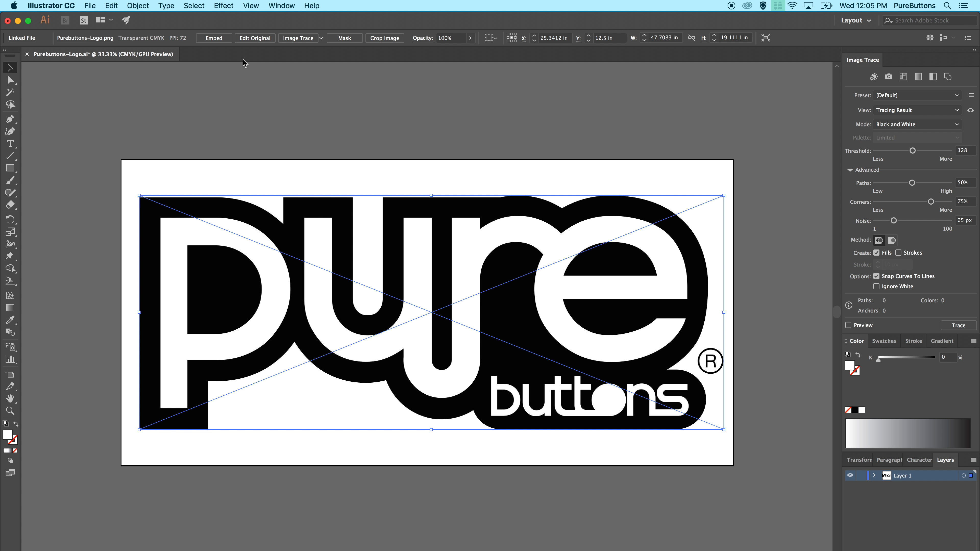
click(213, 39)
- Undock the Image Trace panel so it floats over the artwork beside the "buttons" lettering
click(10, 411)
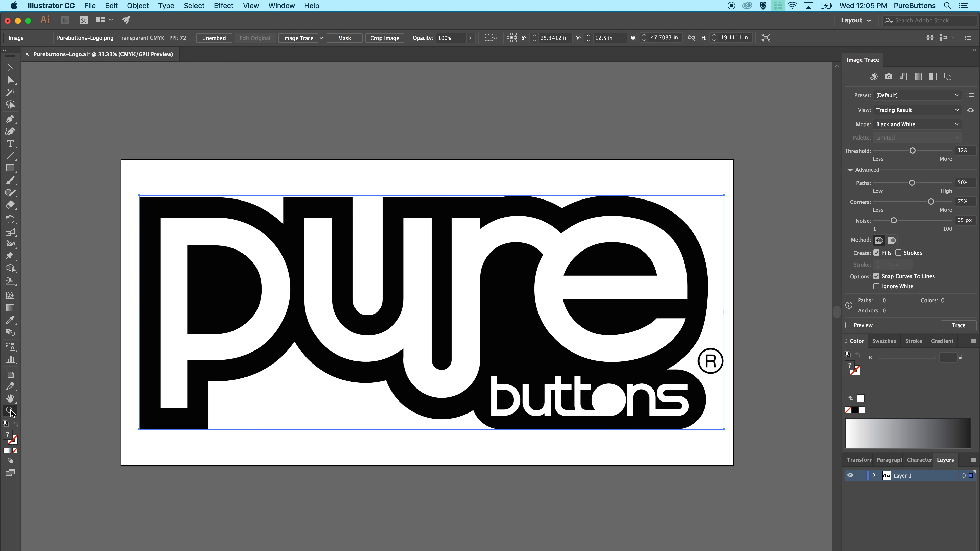
drag(578, 292, 743, 437)
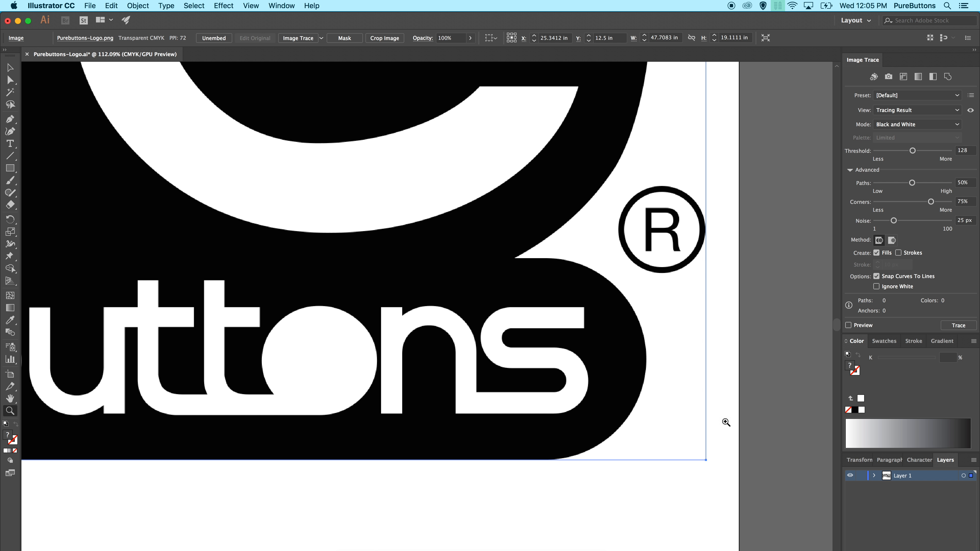
click(10, 67)
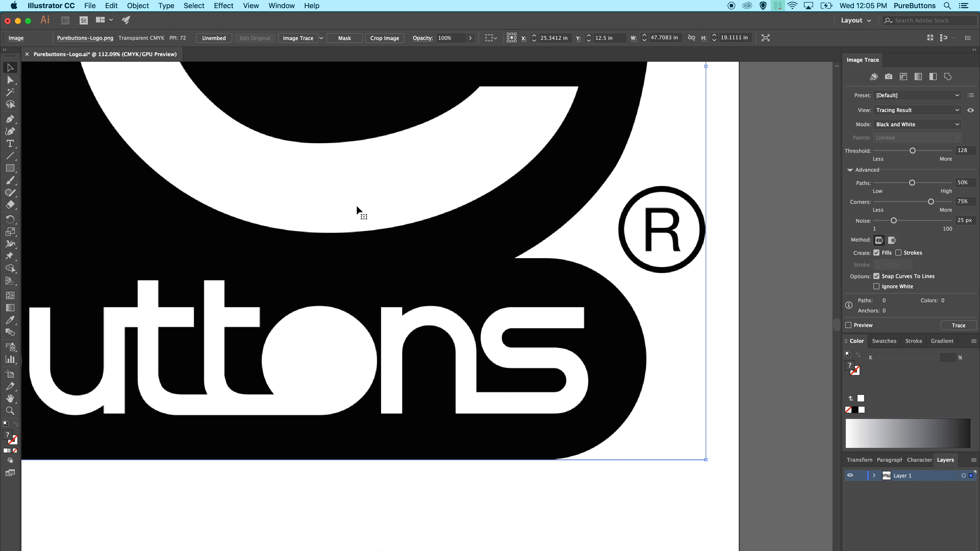
scroll(357, 210, up, 2)
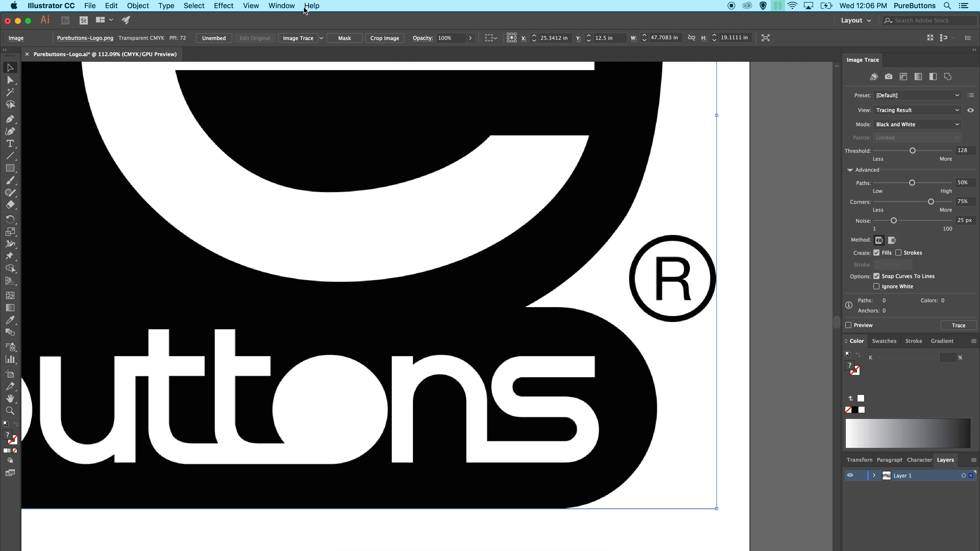
click(261, 4)
mouse_move(281, 5)
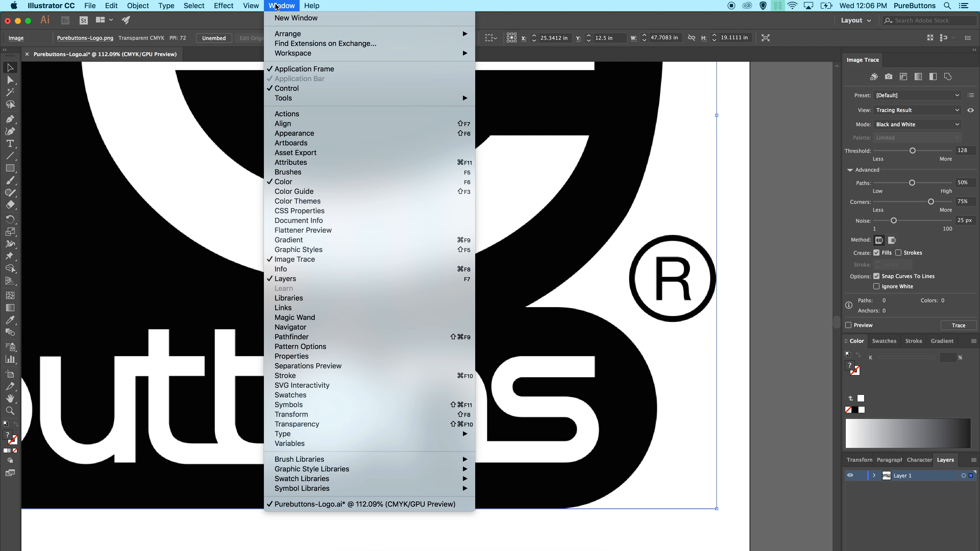
click(294, 259)
mouse_move(852, 62)
mouse_down()
mouse_move(736, 68)
mouse_move(596, 101)
mouse_up()
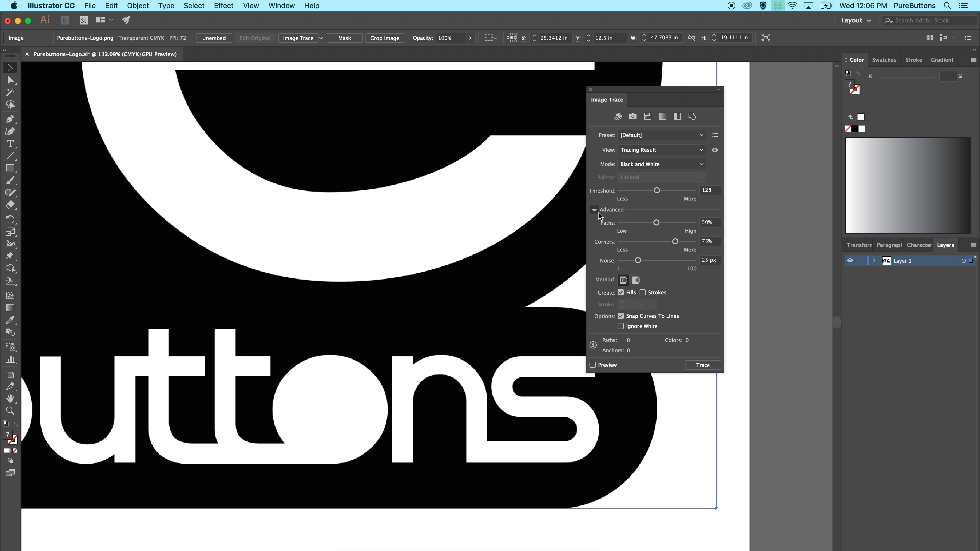
- Trace the logo with Preview and Ignore White enabled, and dock the Image Trace panel with the Color and Swatches group
click(595, 211)
click(594, 210)
click(598, 365)
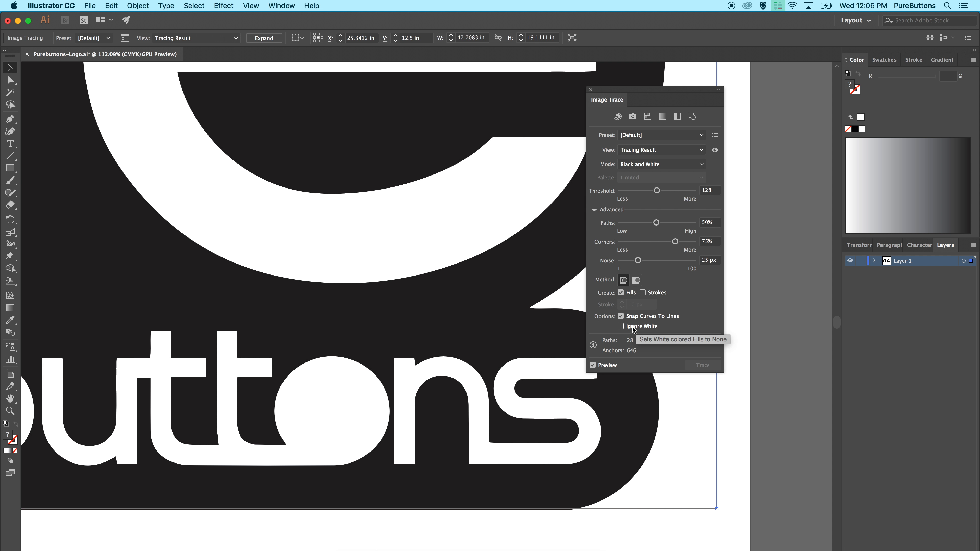
click(621, 327)
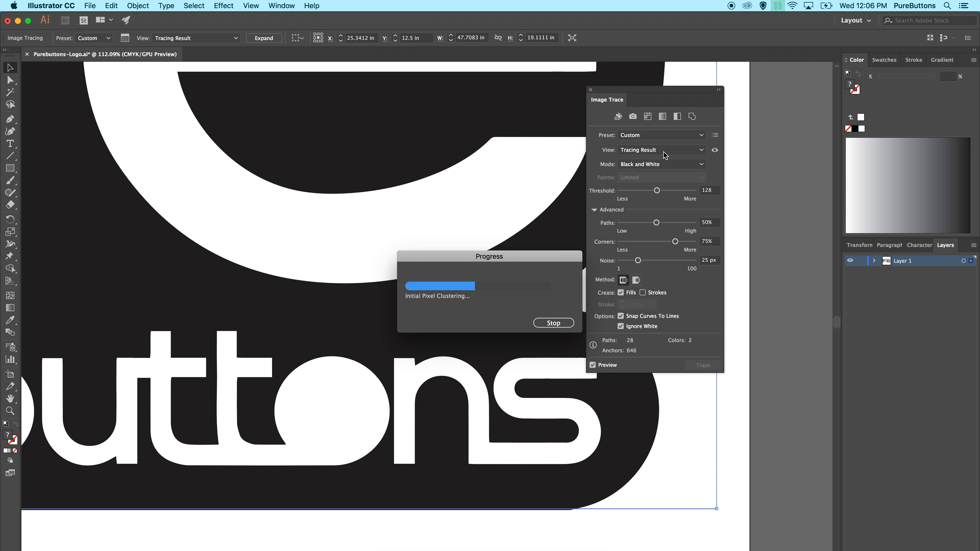
mouse_move(610, 90)
mouse_down()
mouse_move(844, 46)
mouse_move(865, 58)
mouse_up()
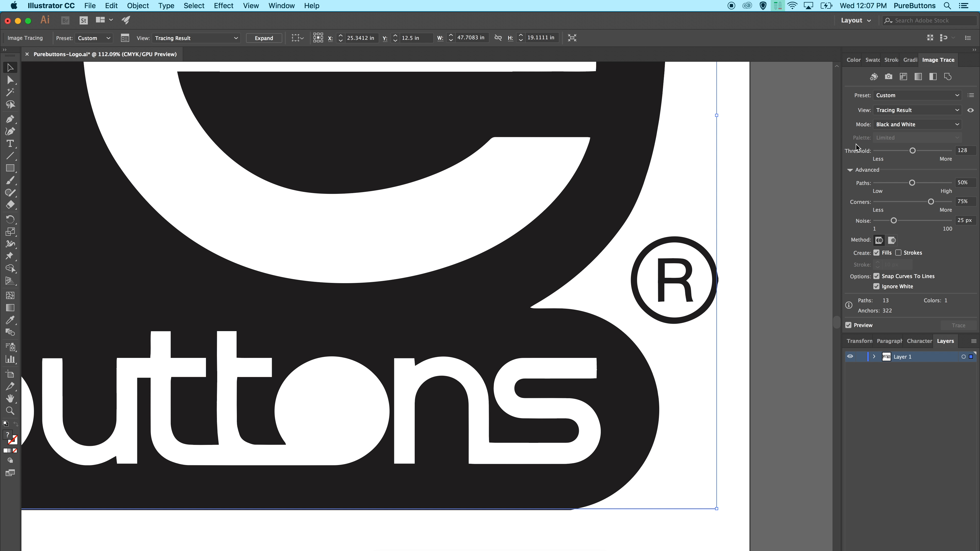
- Try trace thresholds of 237 and 13 and compare their effect on the "buttons" lettering and registered mark
click(944, 151)
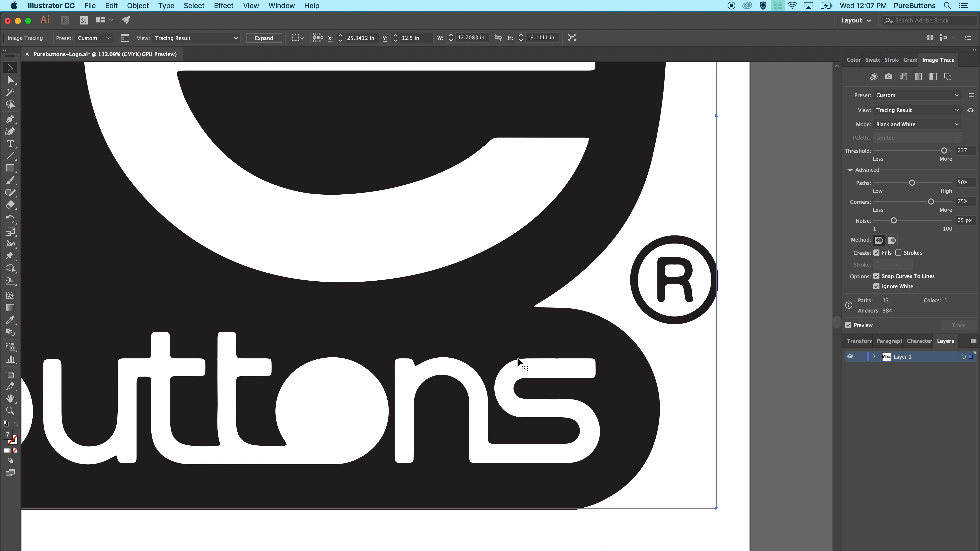
scroll(301, 389, left, 1)
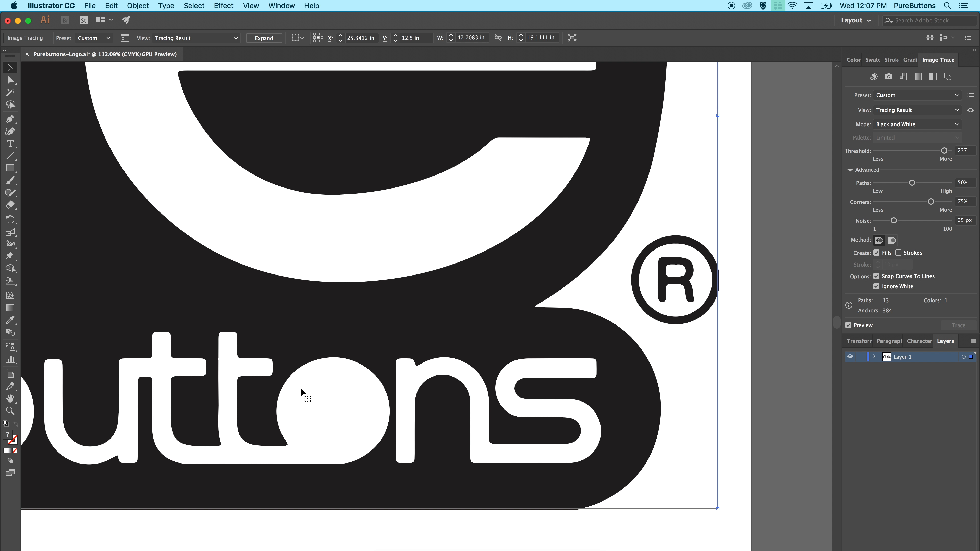
scroll(300, 390, left, 5)
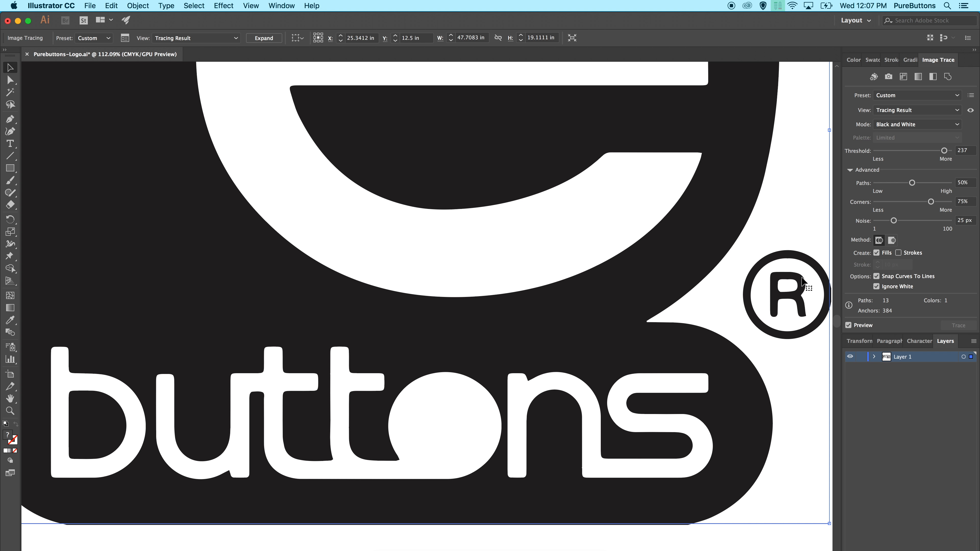
click(879, 152)
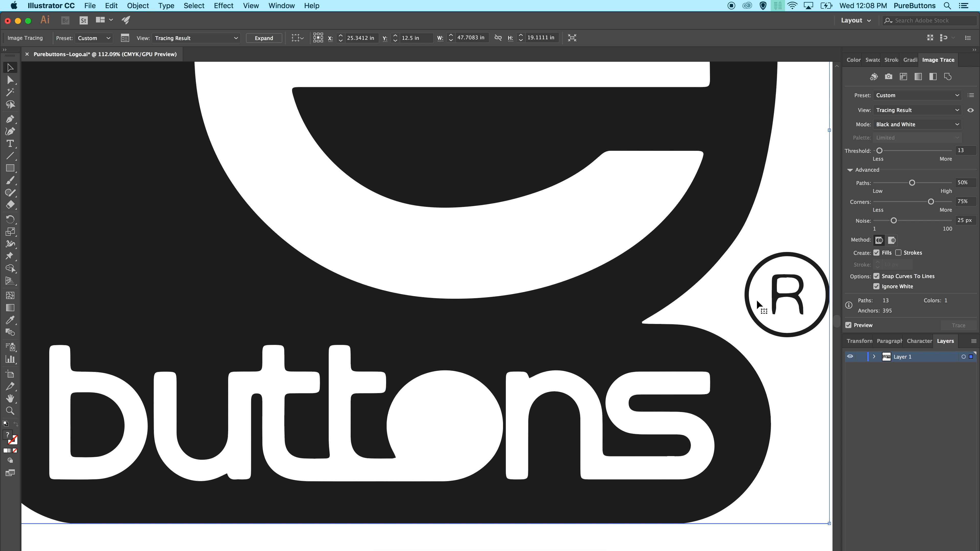
scroll(783, 268, right, 3)
scroll(786, 269, right, 2)
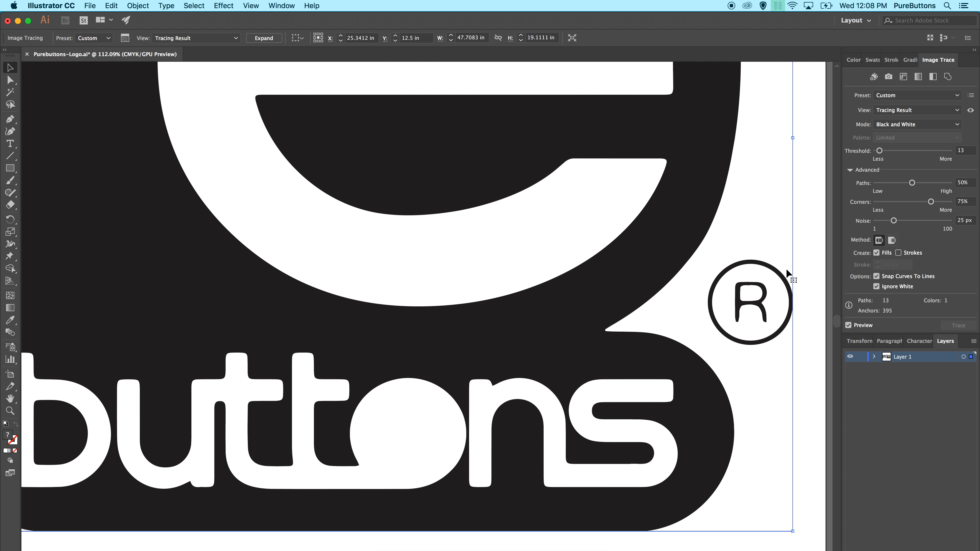
- Set the trace threshold to 128
double_click(963, 150)
text(128)
key(Tab)
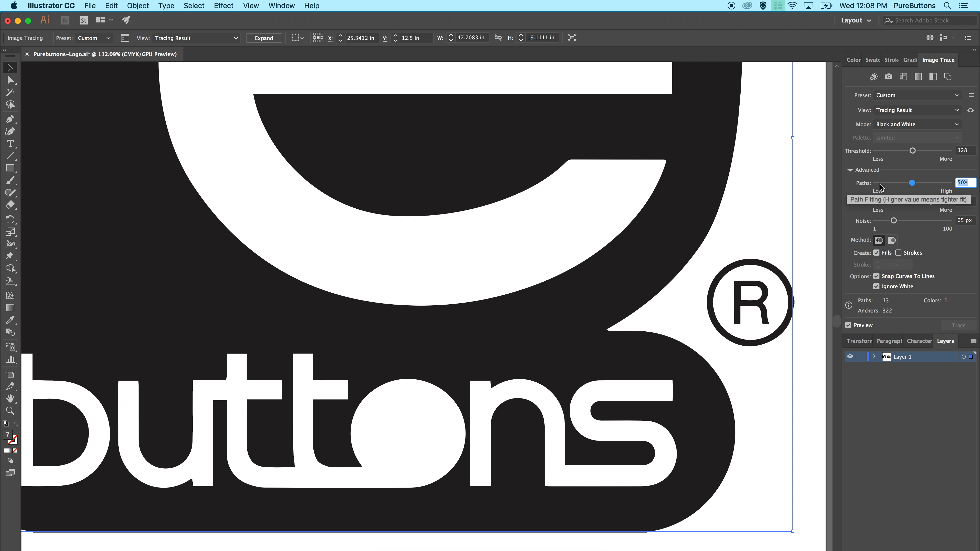
- Try path fitting values of 6%, 100%, 59%, 88%, 58% and 85% to compare the traced edges
click(880, 184)
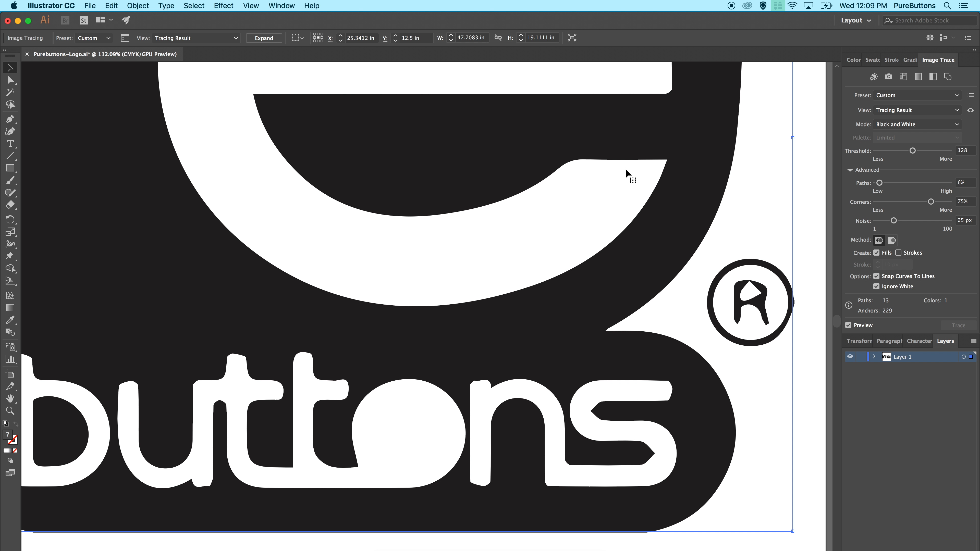
drag(879, 183, 964, 184)
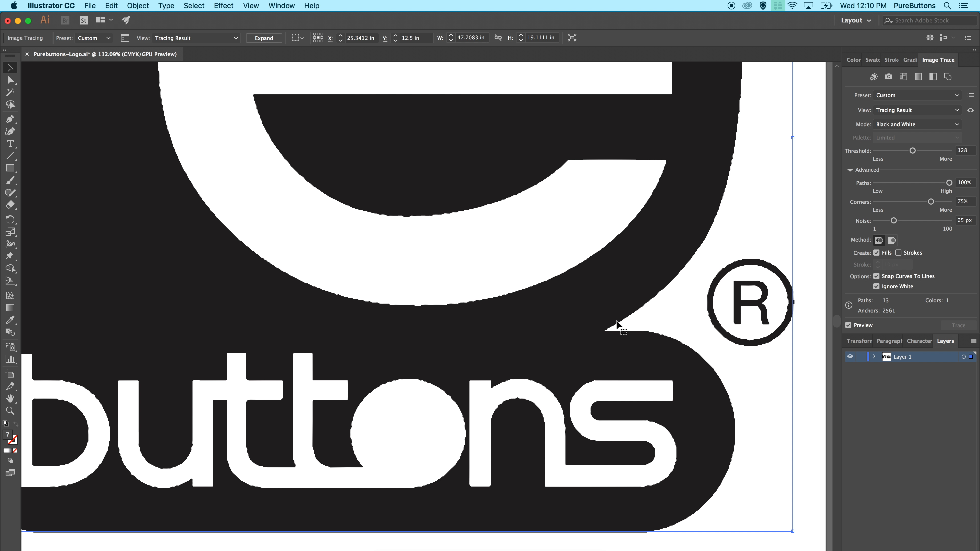
click(919, 183)
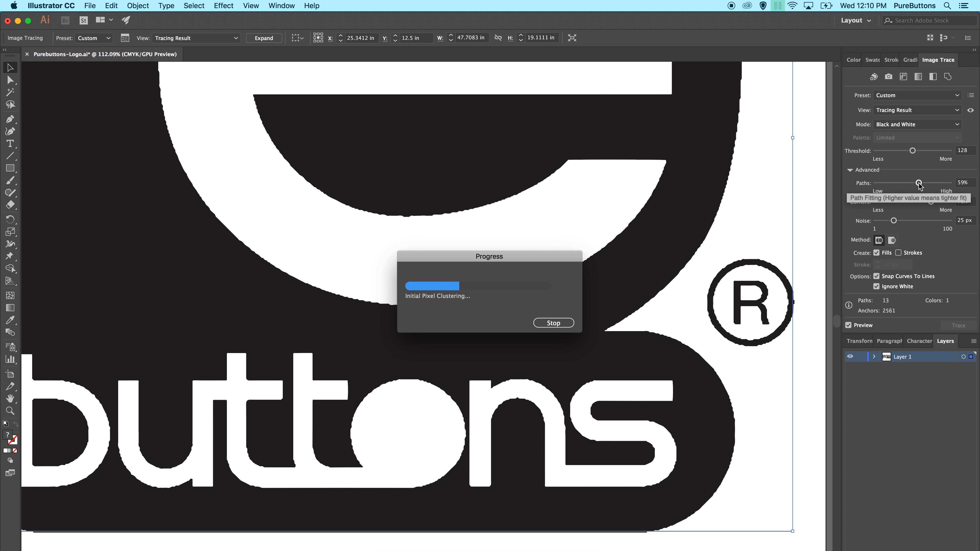
click(940, 183)
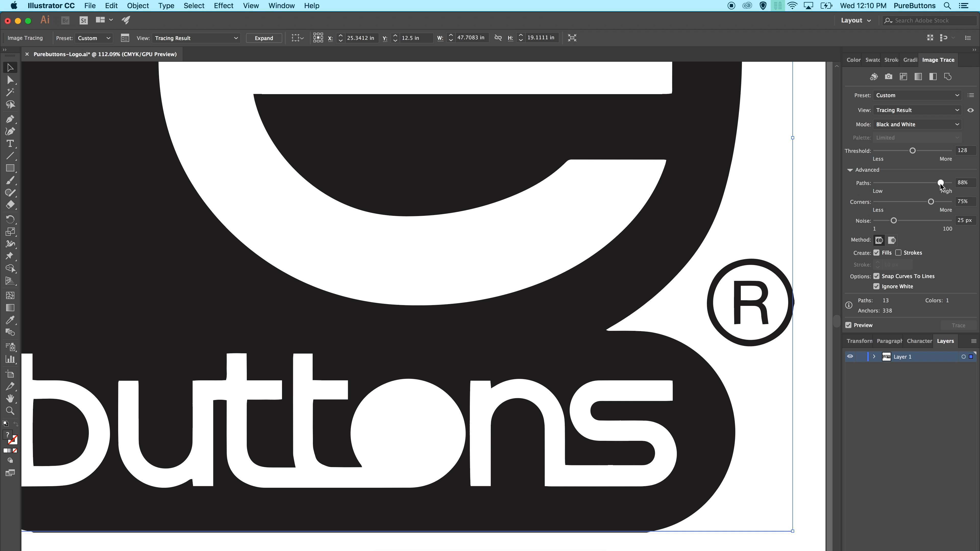
click(918, 183)
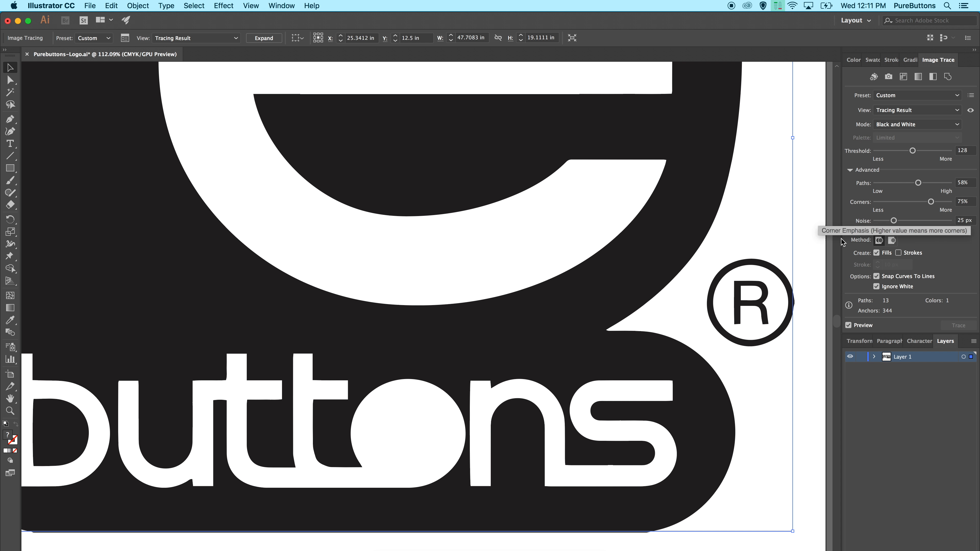
click(938, 183)
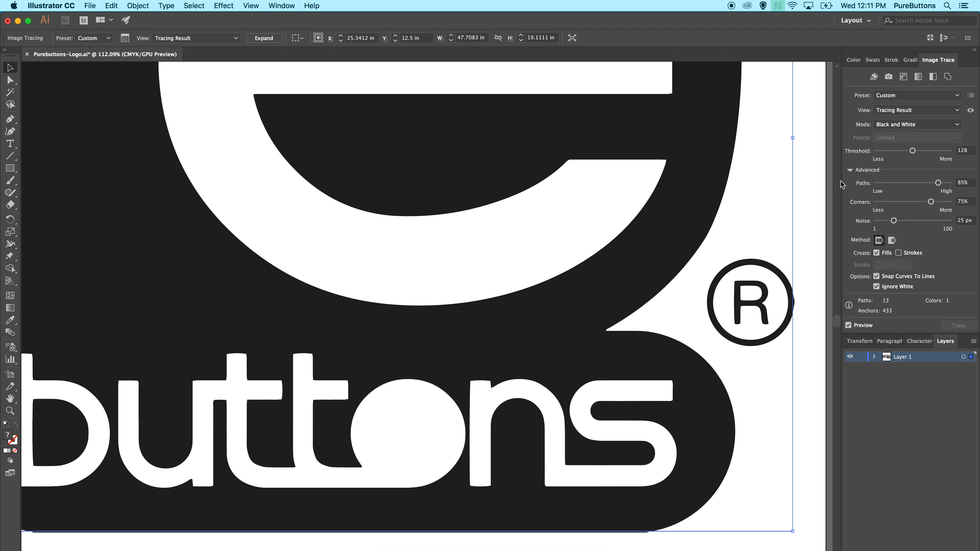
- Set the trace's Paths to 40%, Corners to 100% after trying 5%, and Noise to 1 px
click(904, 185)
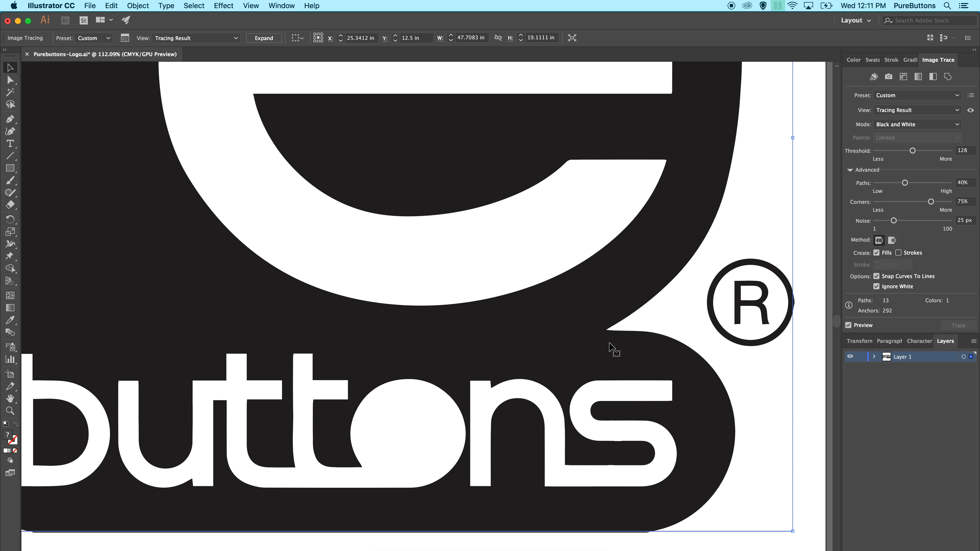
click(879, 201)
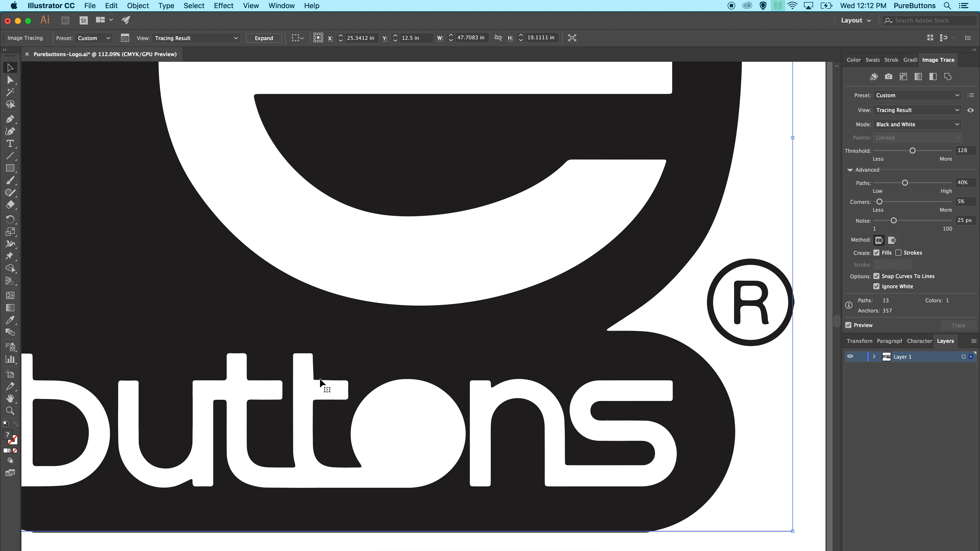
click(947, 202)
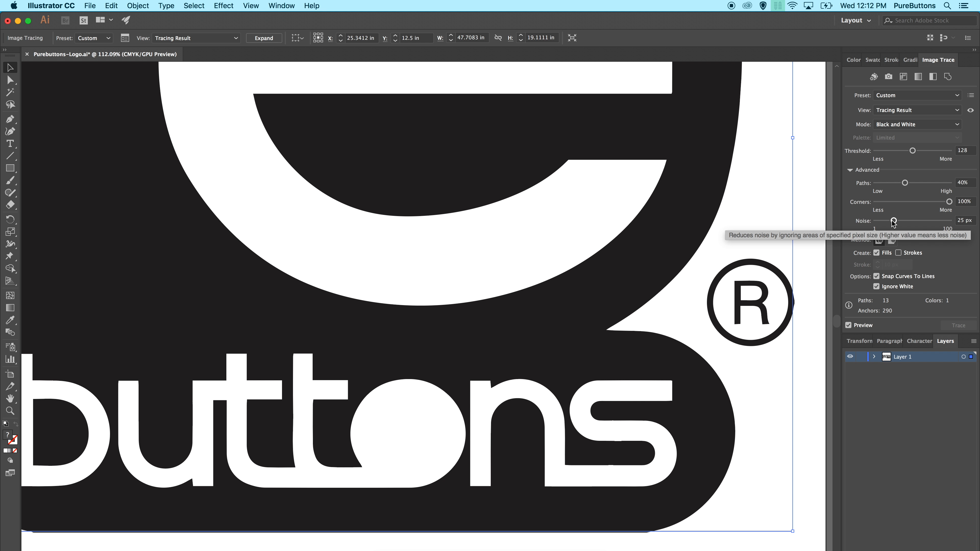
drag(894, 221, 866, 222)
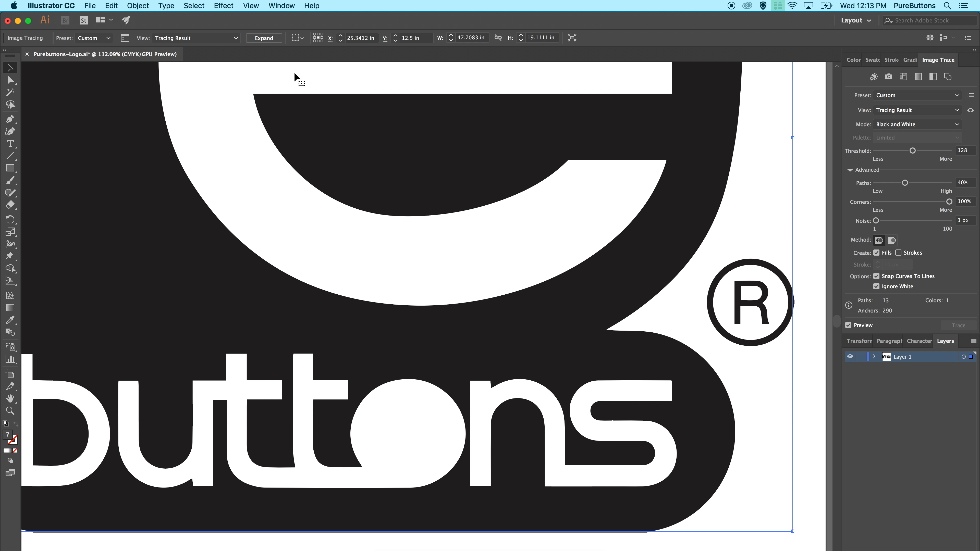
- Expand the tracing into editable paths and pull the anchor point on the black outline's curve right of "buttons" inward
click(264, 38)
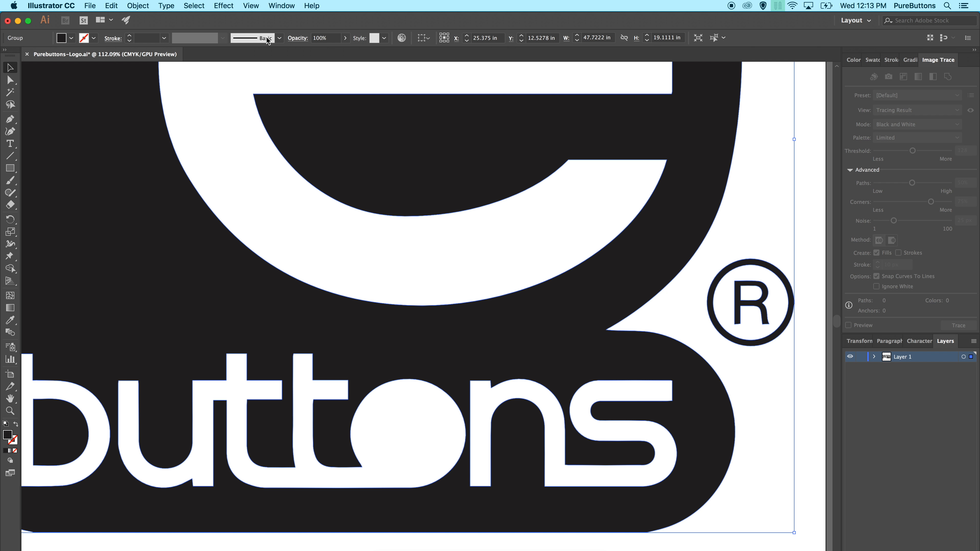
click(10, 80)
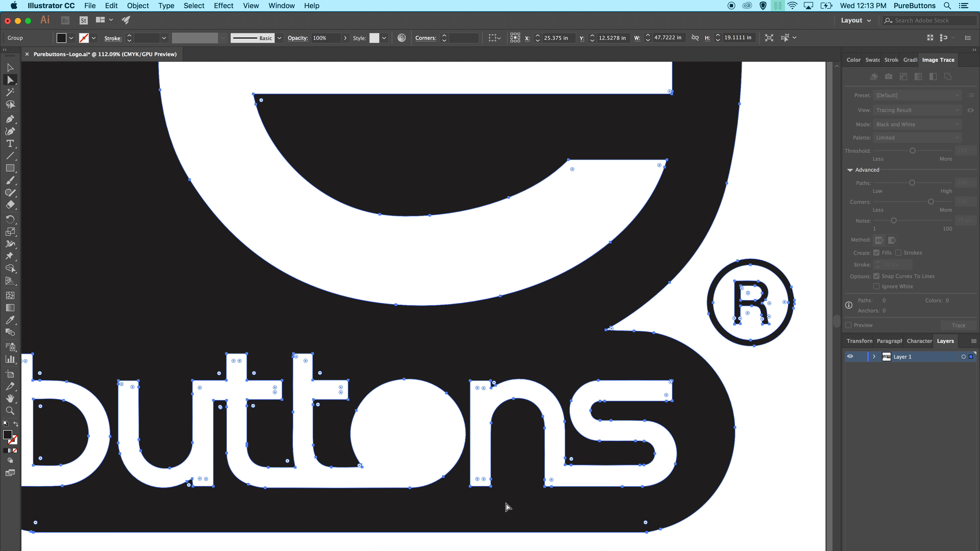
click(766, 412)
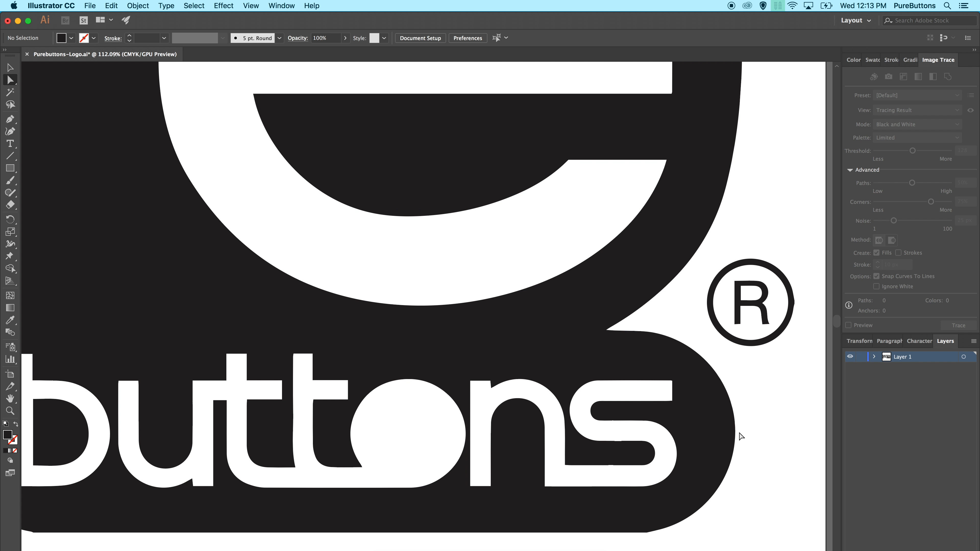
drag(735, 427, 661, 398)
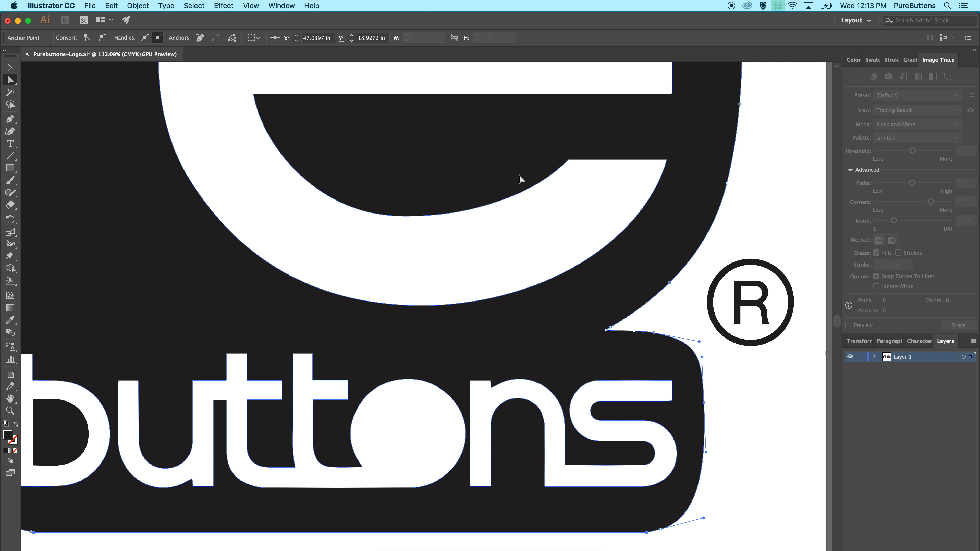
click(10, 68)
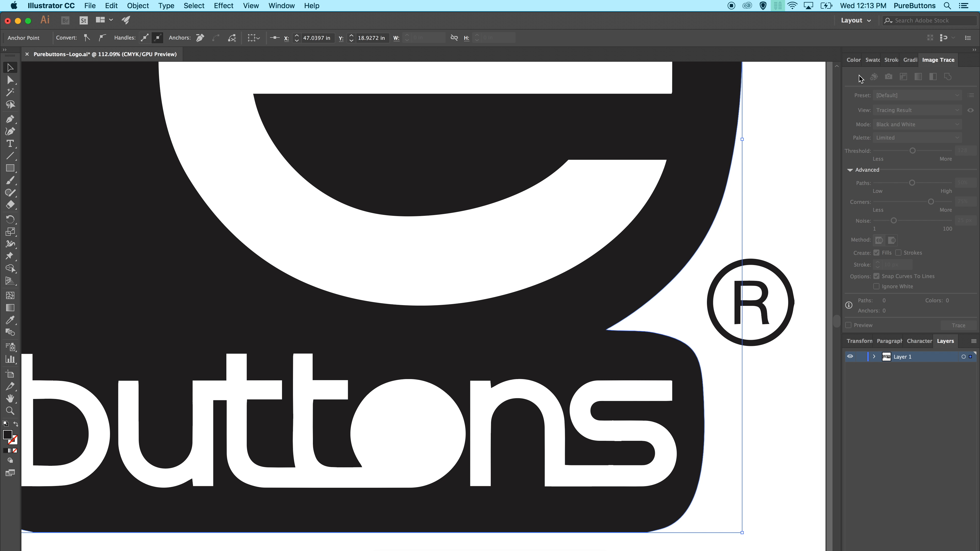
- Switch the colour mode to CMYK and try filling the black logo shape with yellow at C 0, M 0, Y 100, K 0
click(853, 60)
click(974, 60)
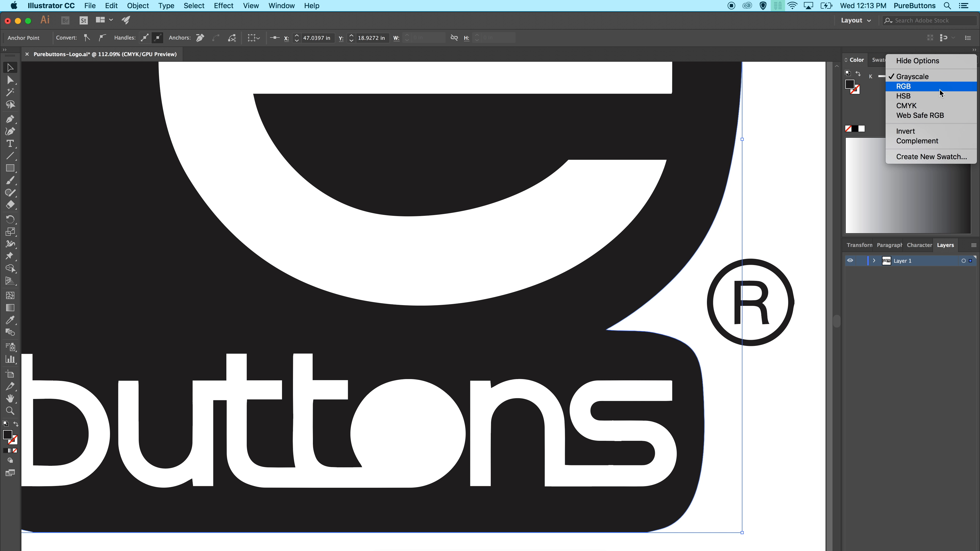
click(928, 105)
drag(905, 117, 956, 104)
click(919, 102)
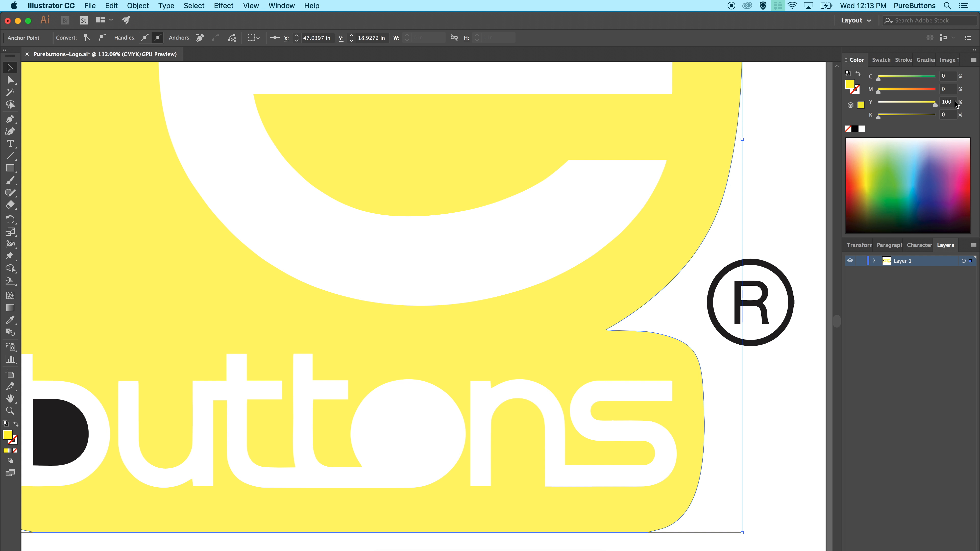
click(773, 146)
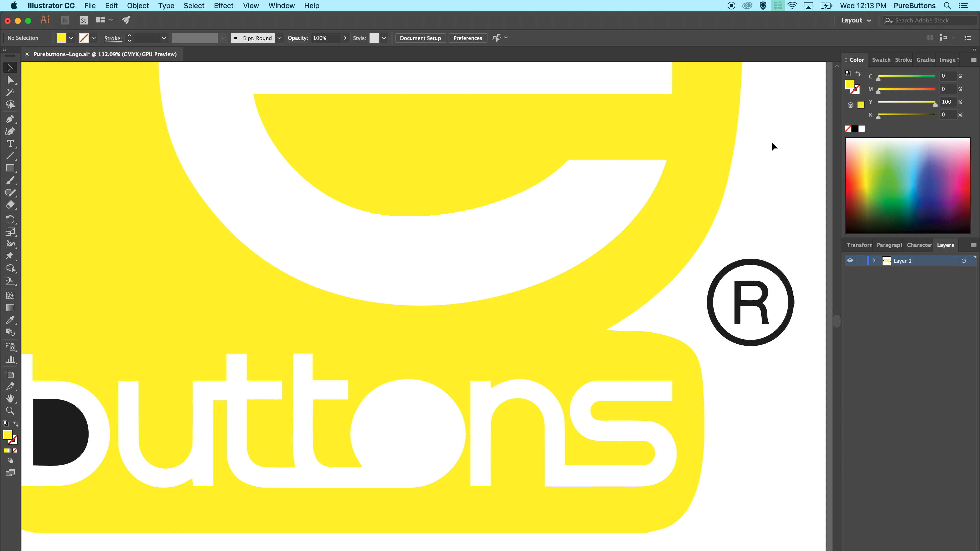
- Undo the yellow fill, the CMYK colour change and the anchor point moves on the black outline's curve beside "buttons", and deselect the artwork
key(super+z)
key(super+z)
key(super+z)
key(super+z)
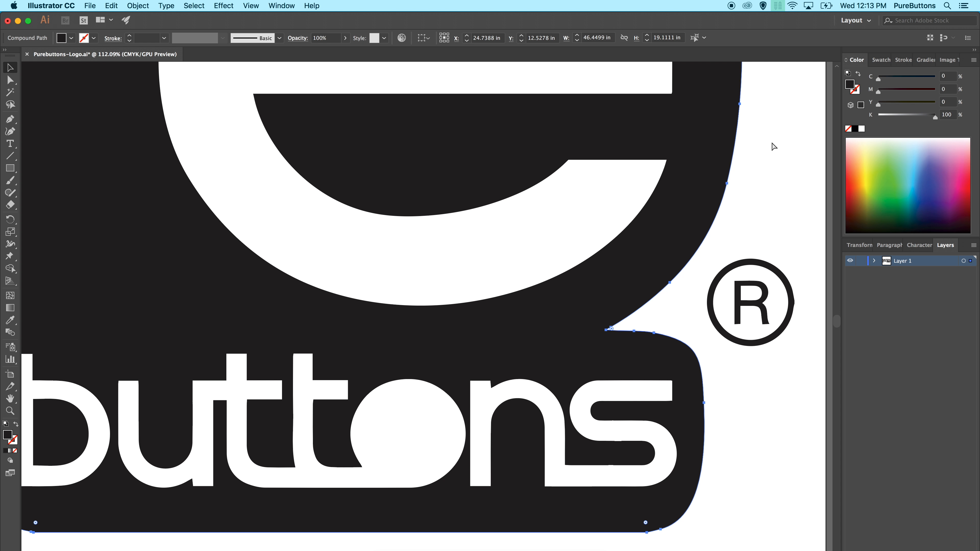
key(super+z)
key(super+z)
key(super+z)
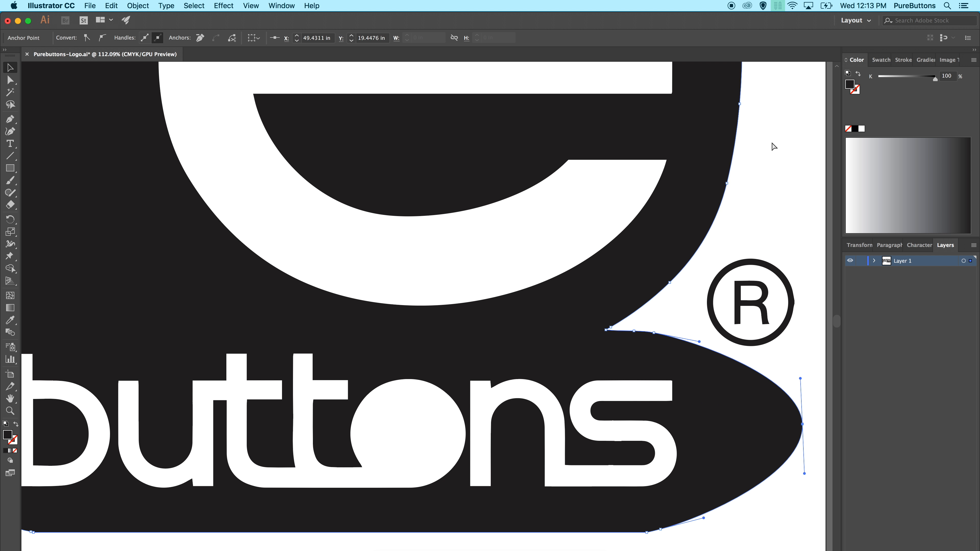
key(super+z)
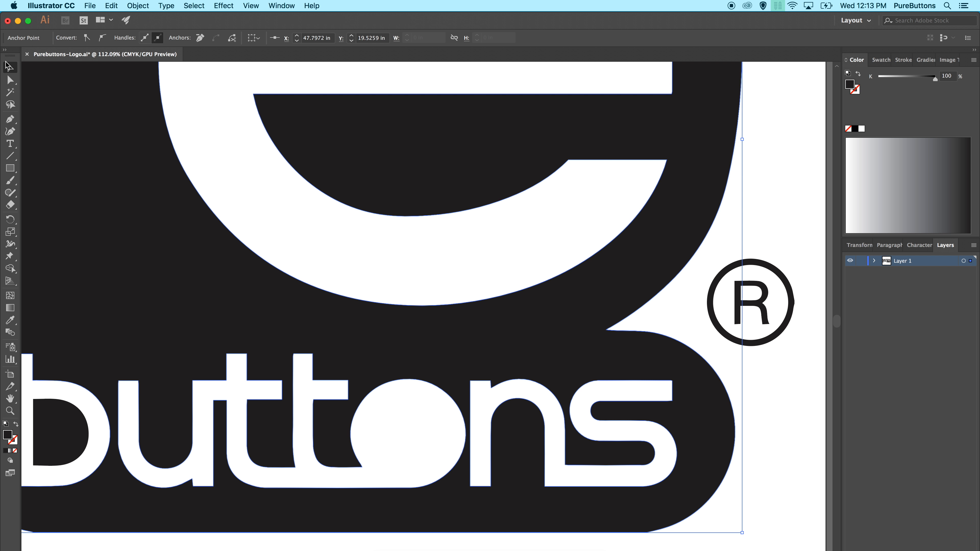
click(175, 143)
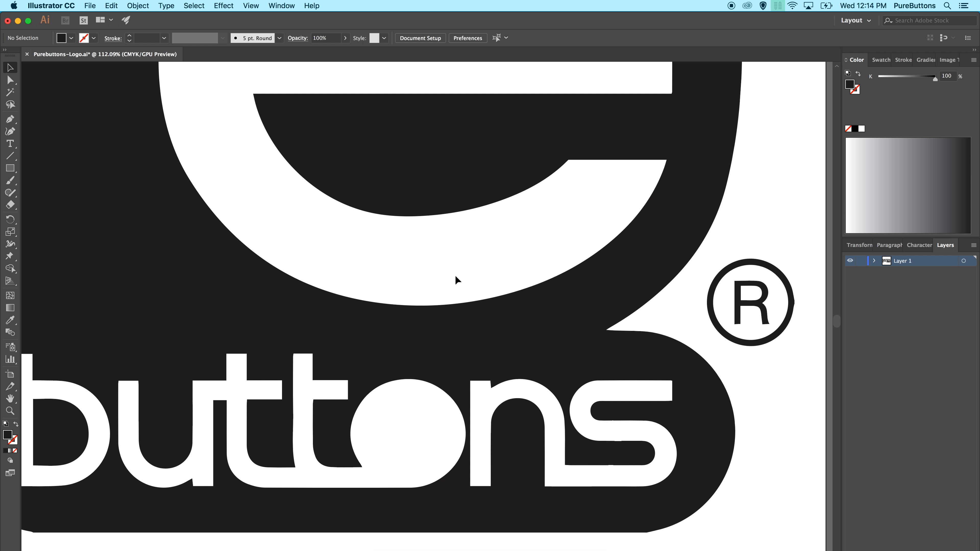
- Smooth the corner where the black outline's bottom edge meets the right-hand curve below "buttons" with the Smooth tool
key(z)
drag(570, 494, 692, 532)
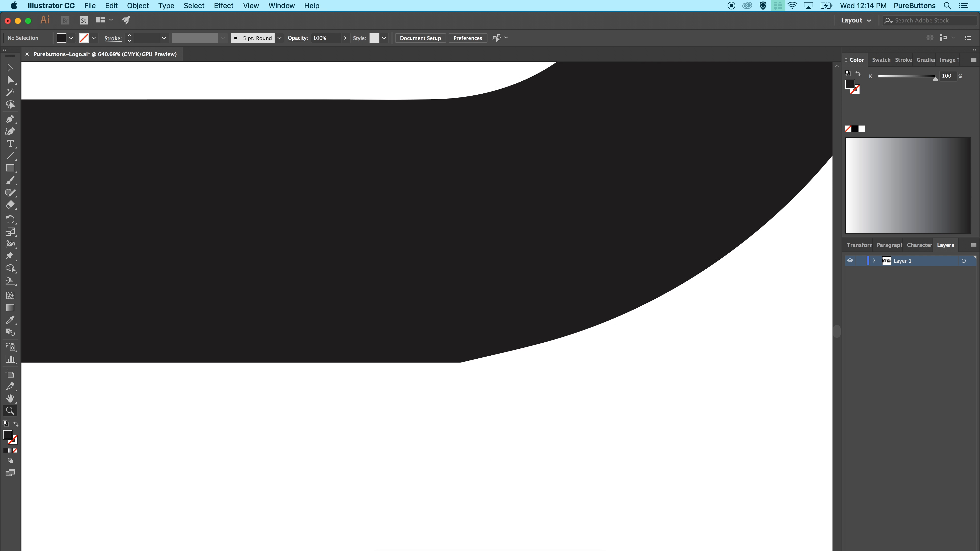
drag(10, 193, 64, 215)
drag(11, 194, 11, 194)
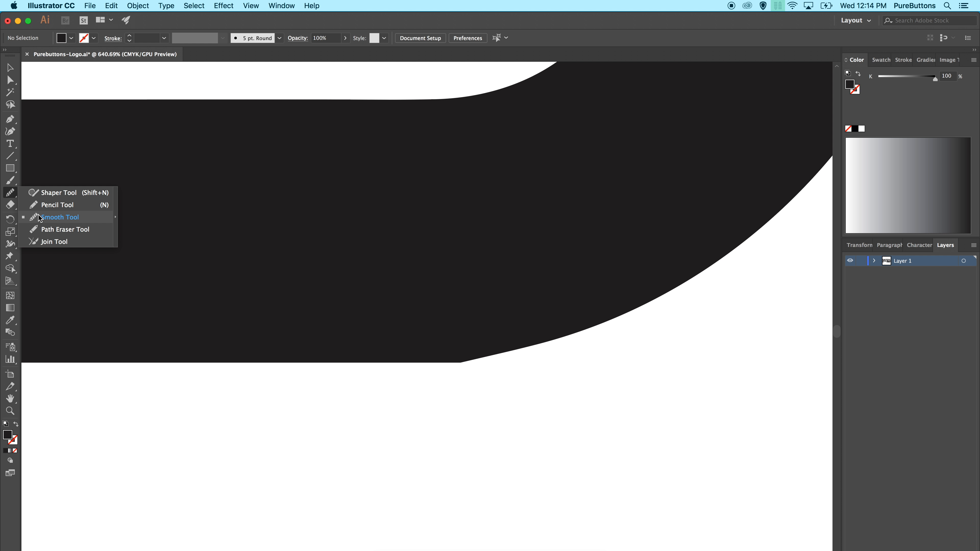
click(39, 218)
click(10, 67)
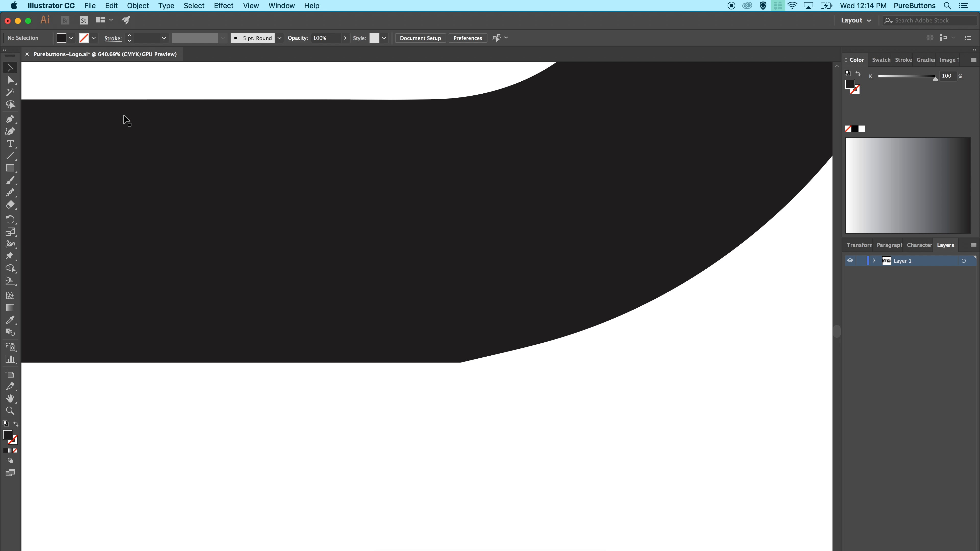
click(151, 136)
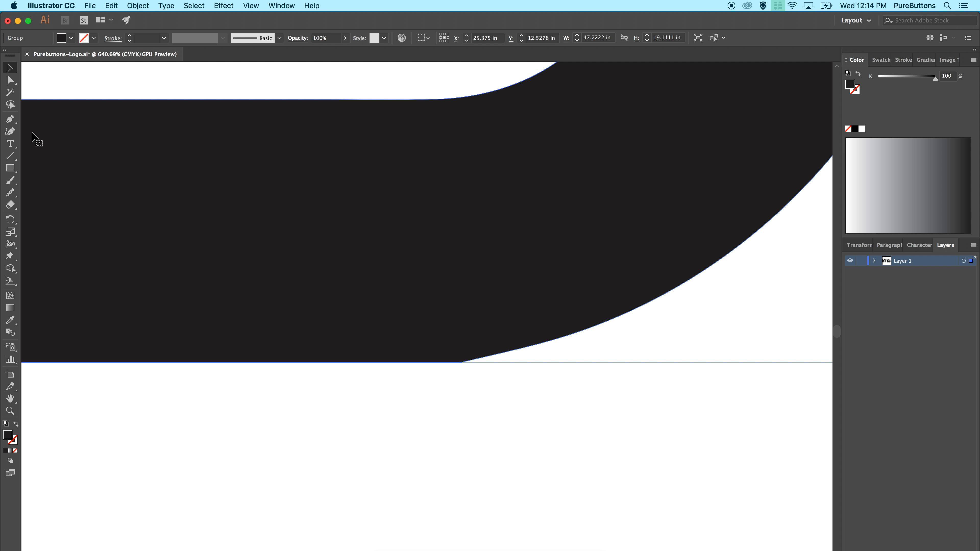
click(11, 192)
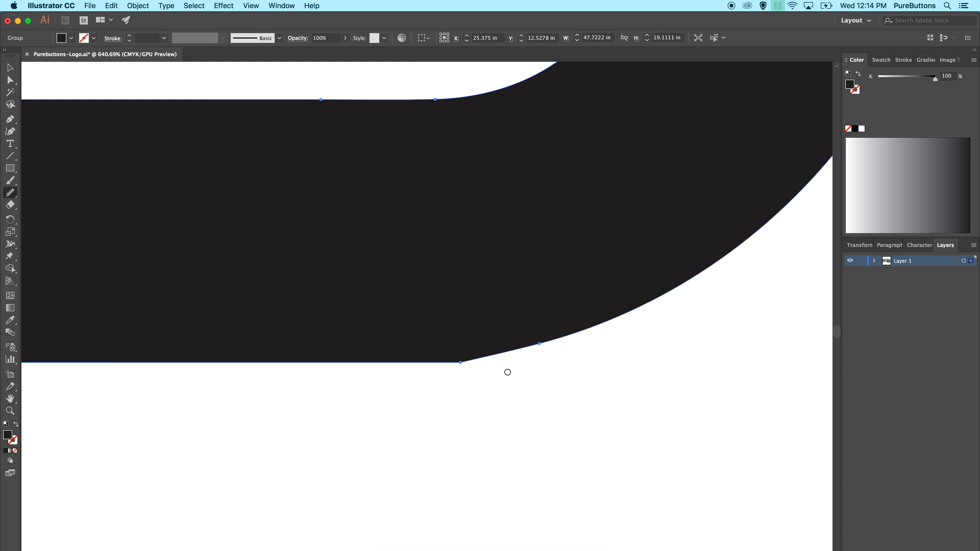
drag(532, 345, 385, 345)
drag(526, 356, 277, 359)
drag(423, 356, 566, 315)
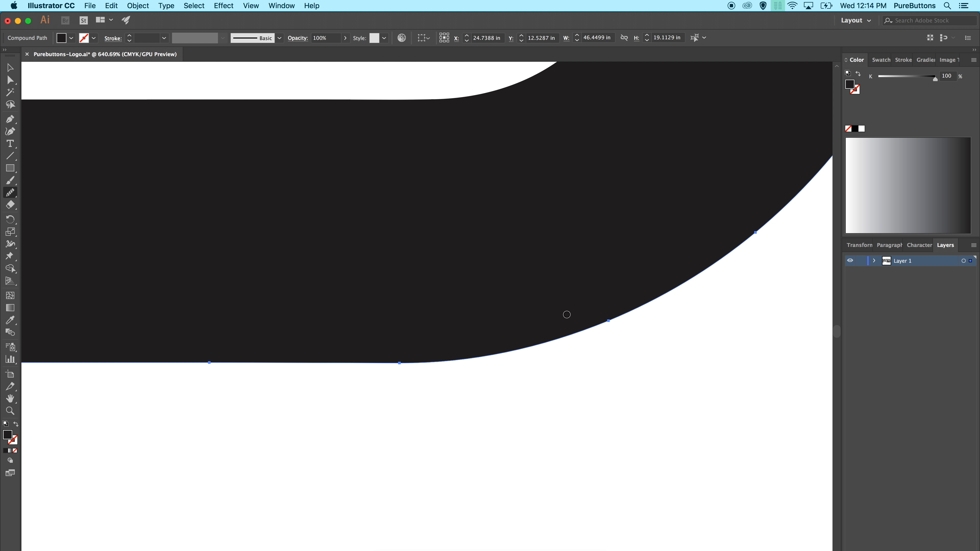
key(v)
click(352, 434)
- Select the logo artwork at the kink where the black outline's lower-left curve meets the bottom edge, with the Smooth tool active
key(super+minus)
key(super+minus)
key(super+minus)
key(super+minus)
key(super+minus)
key(super+minus)
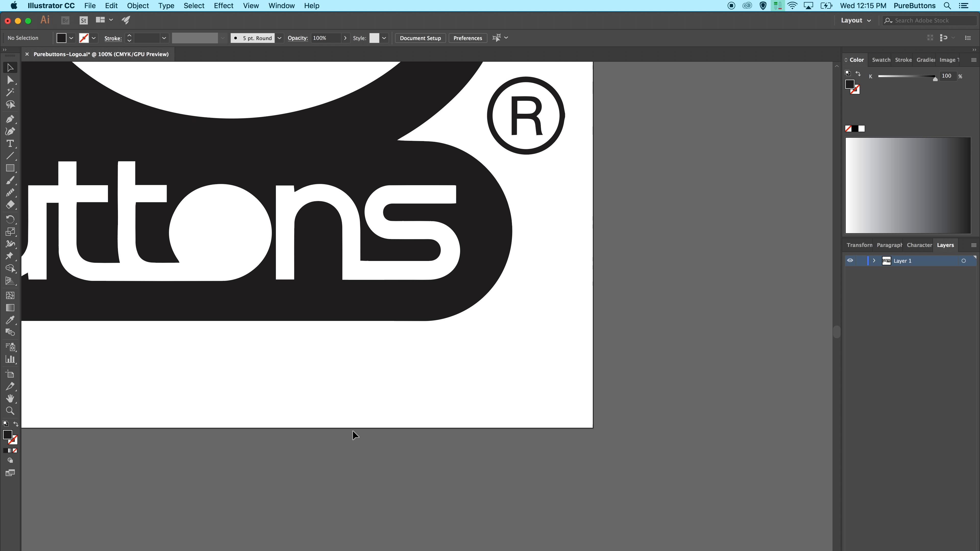
scroll(352, 433, up, 3)
scroll(352, 433, left, 3)
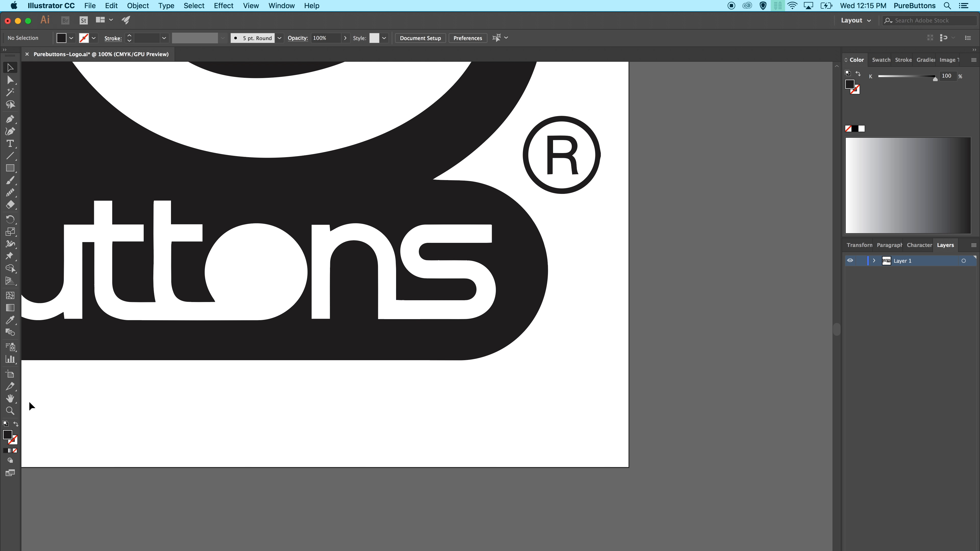
click(10, 411)
scroll(225, 383, left, 5)
scroll(225, 383, up, 1)
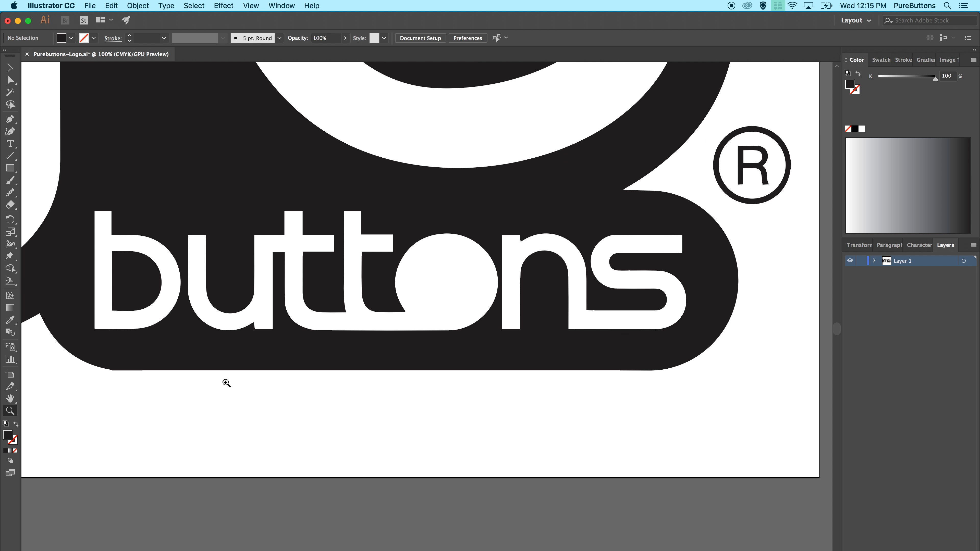
drag(68, 350, 181, 394)
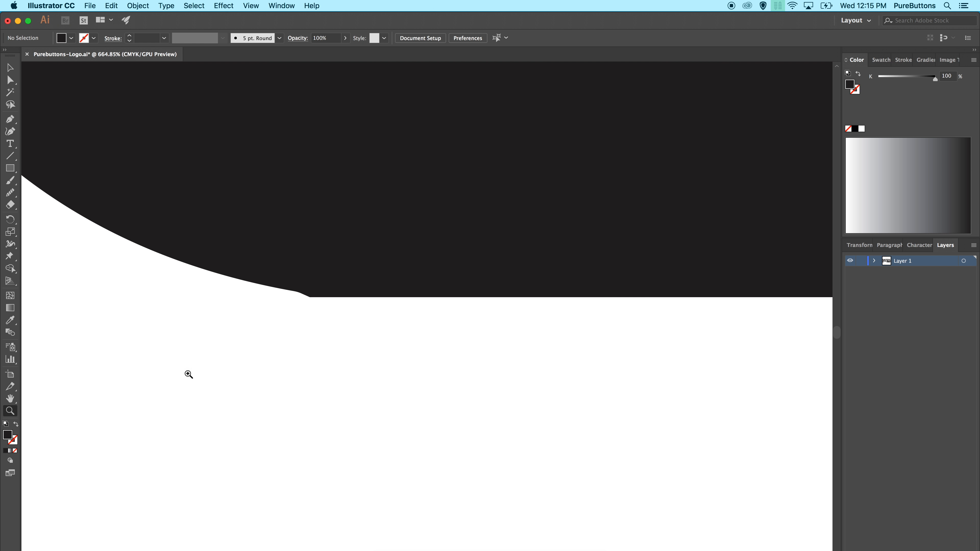
click(10, 67)
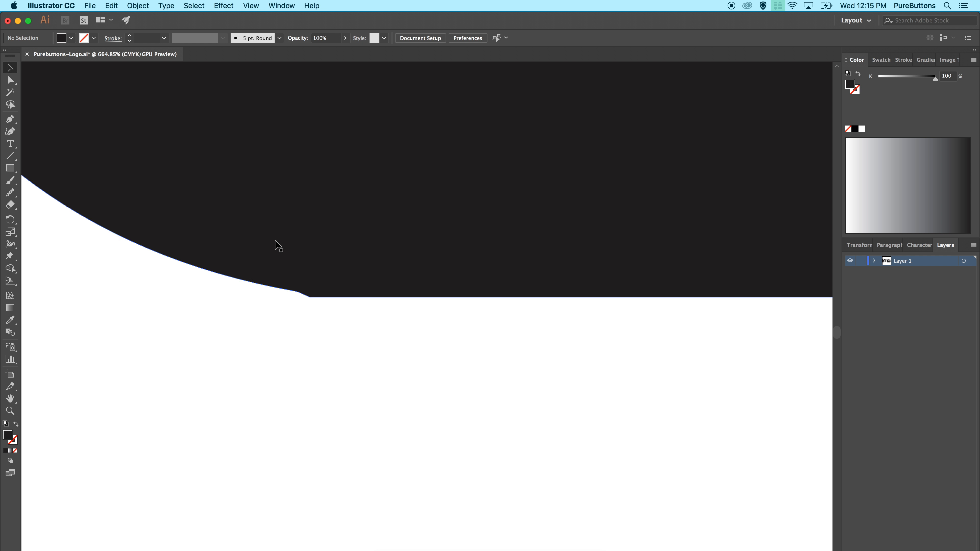
click(288, 258)
click(11, 191)
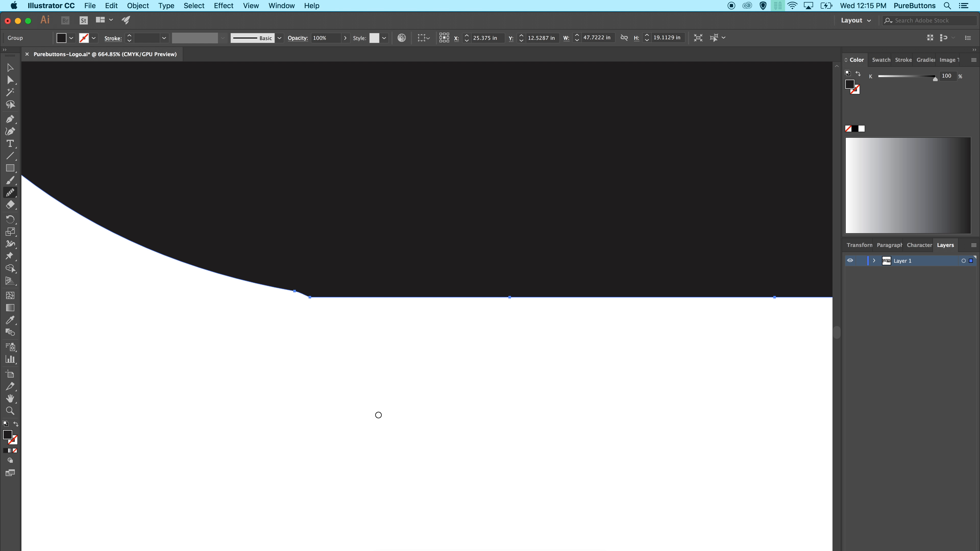
- Try smoothing the kink at the outline's lower-left curve with several short strokes, and undo them
drag(294, 294, 347, 296)
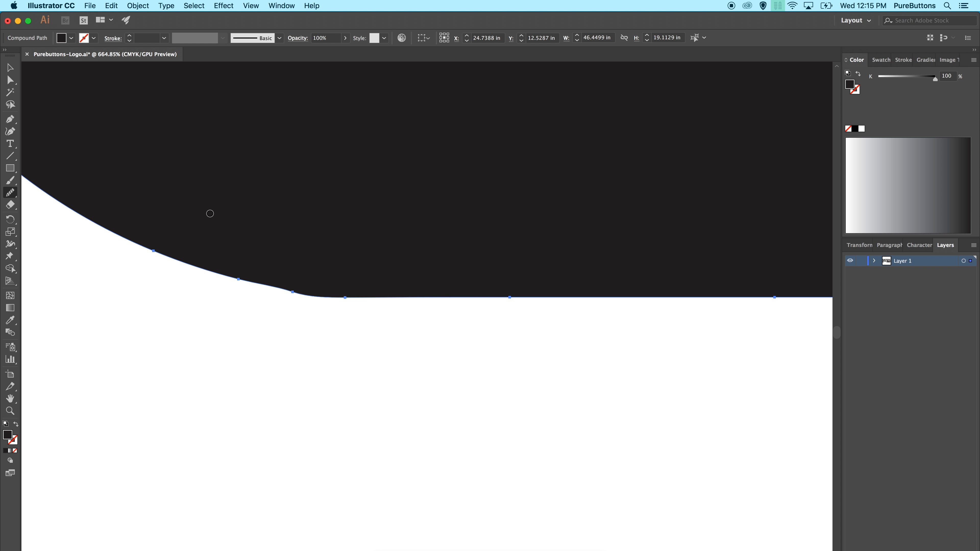
drag(239, 284, 620, 355)
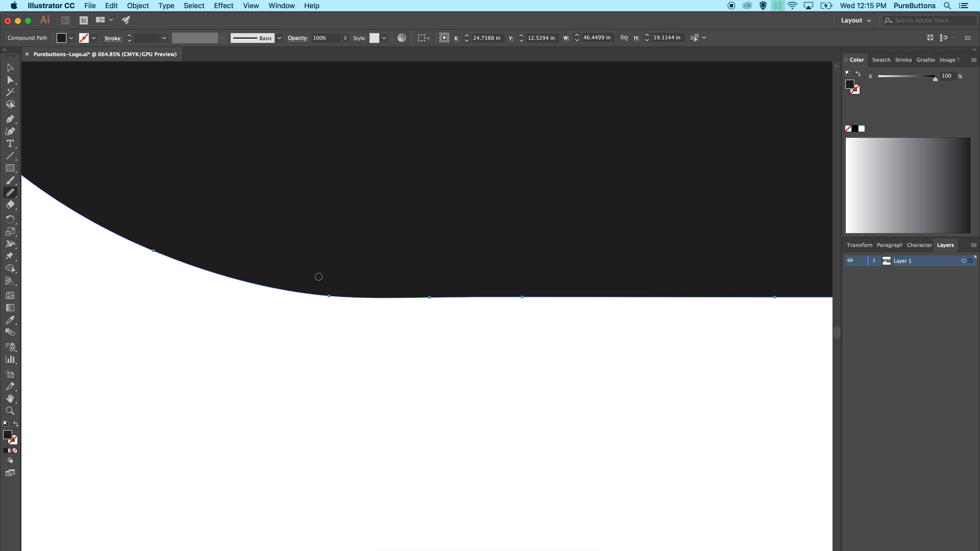
drag(341, 299, 131, 180)
click(10, 67)
key(super+z)
key(super+z)
key(super+z)
key(super+z)
key(super+z)
key(super+z)
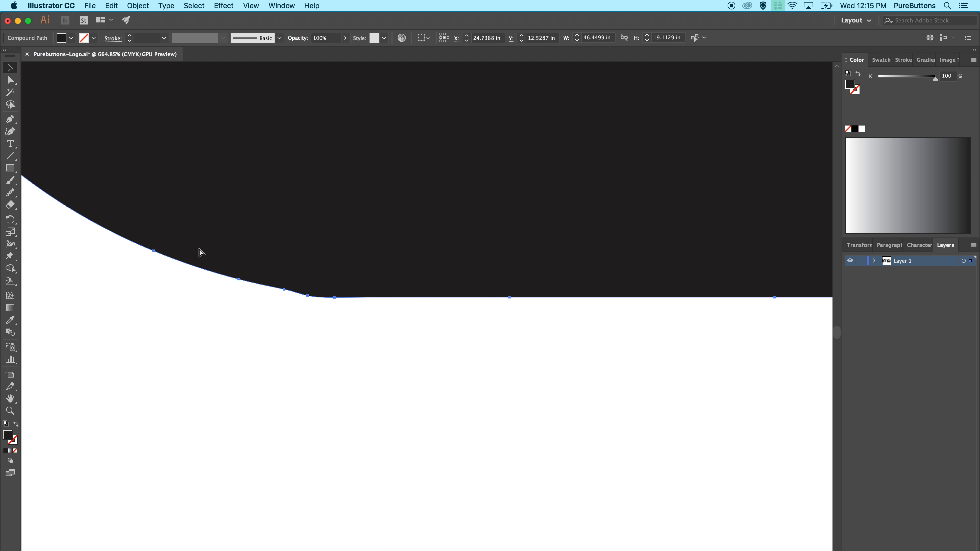
- Smooth the kink at the black outline's lower-left curve into the straight bottom edge with long strokes, and deselect it
click(11, 193)
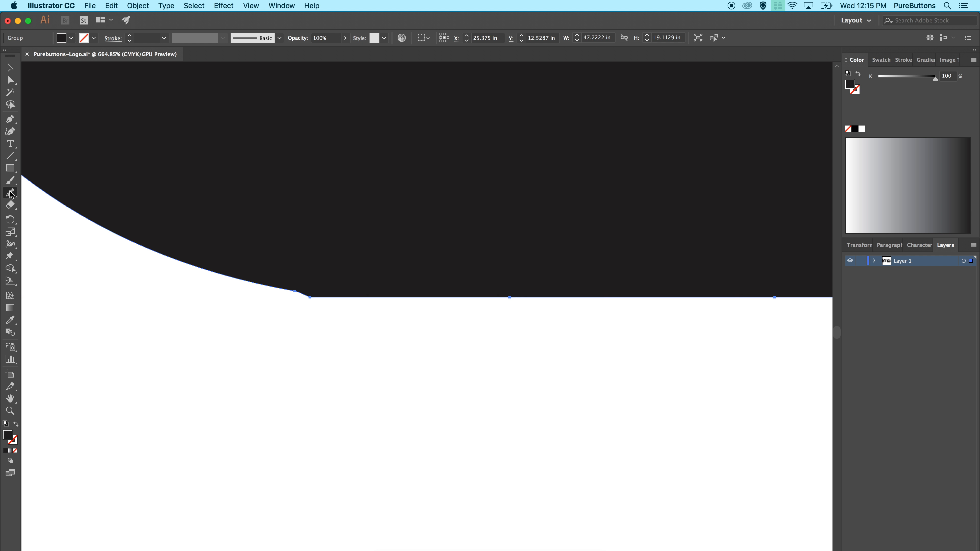
mouse_move(181, 258)
mouse_down()
mouse_move(292, 298)
mouse_move(520, 338)
mouse_up()
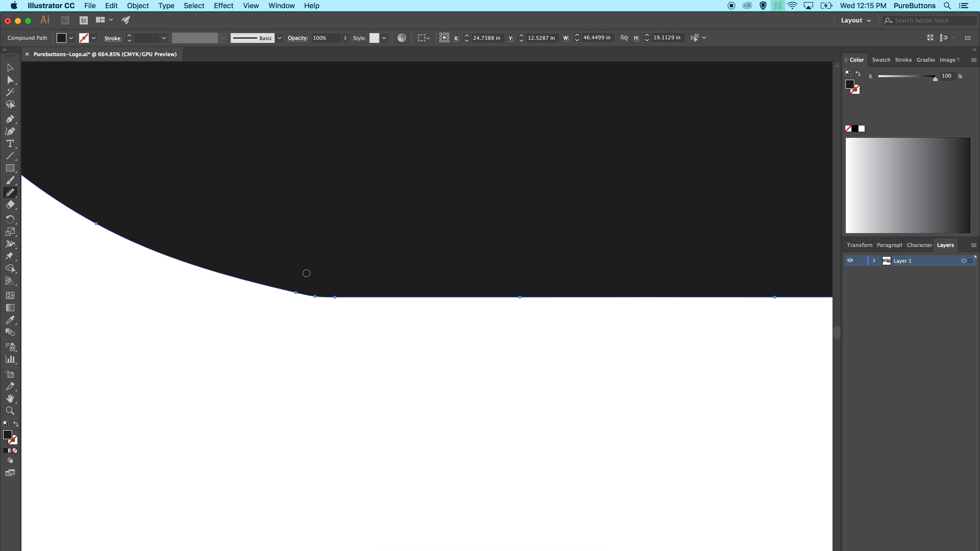
drag(312, 282, 543, 272)
drag(193, 263, 388, 272)
drag(207, 270, 470, 310)
mouse_move(411, 293)
mouse_down()
mouse_move(337, 285)
mouse_move(219, 223)
mouse_up()
click(10, 79)
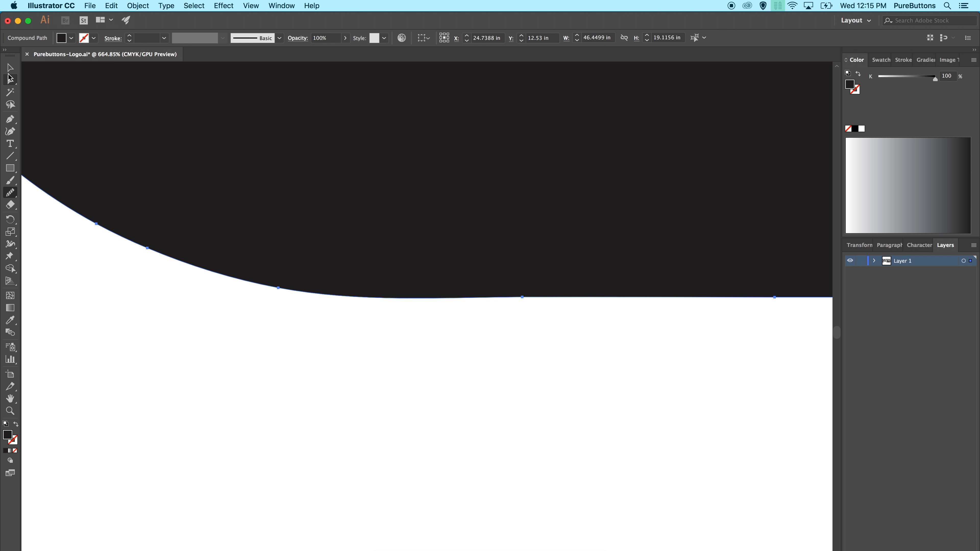
click(322, 369)
- Smooth the flattened bump on the outer right edge of the ring around the R with the Smooth tool
key(super+minus)
key(super+minus)
key(super+minus)
key(super+minus)
key(super+minus)
key(super+minus)
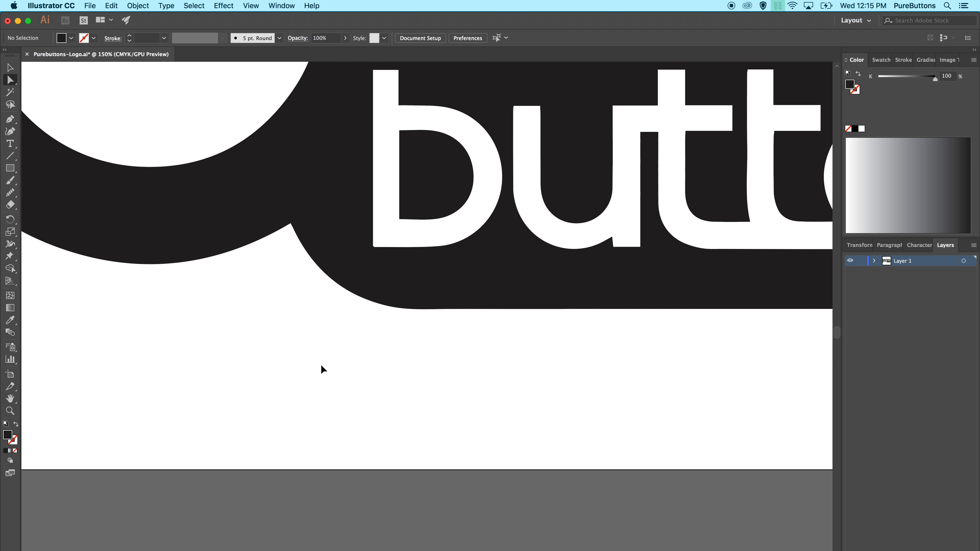
scroll(323, 369, right, 8)
scroll(322, 369, up, 1)
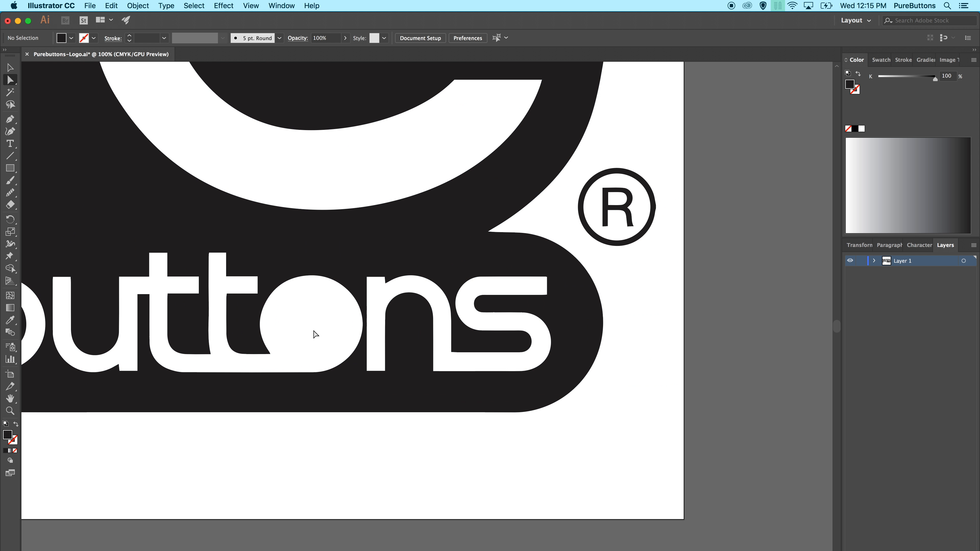
key(z)
drag(622, 171, 680, 249)
drag(509, 392, 538, 447)
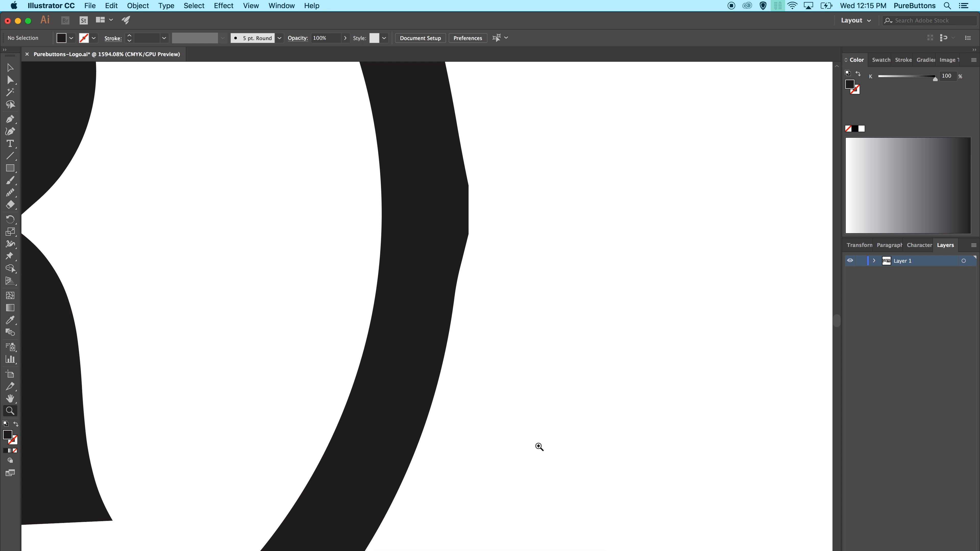
click(10, 67)
click(395, 138)
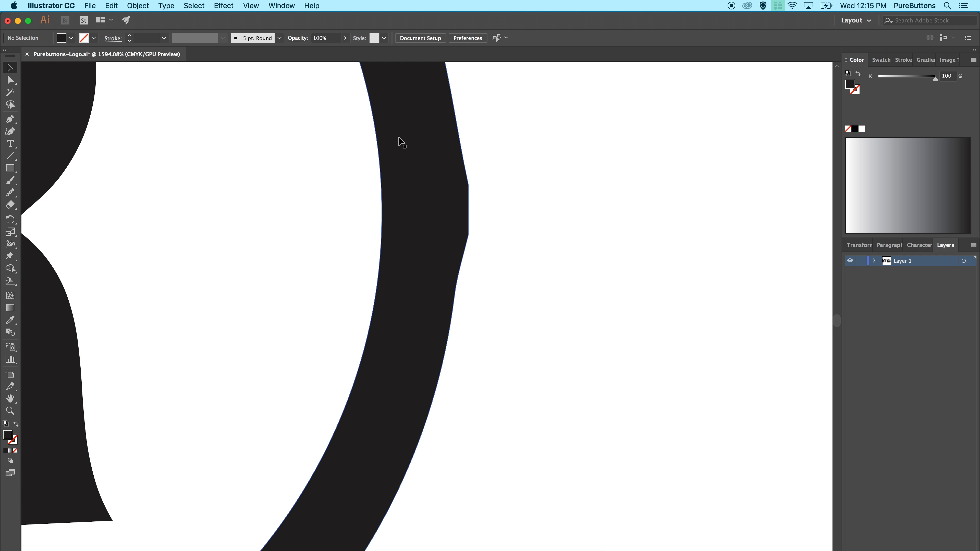
key(n)
mouse_move(457, 134)
mouse_down()
mouse_move(452, 288)
mouse_move(453, 238)
mouse_up()
drag(466, 169, 444, 420)
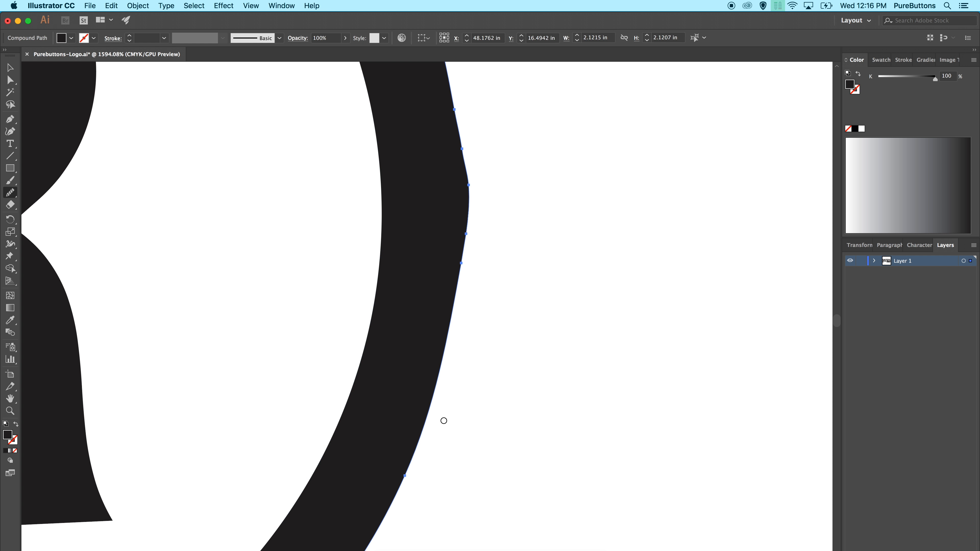
- Delete three surplus anchor points from the bump on the ring's outer right edge and smooth that stretch again
key(super+minus)
key(super+minus)
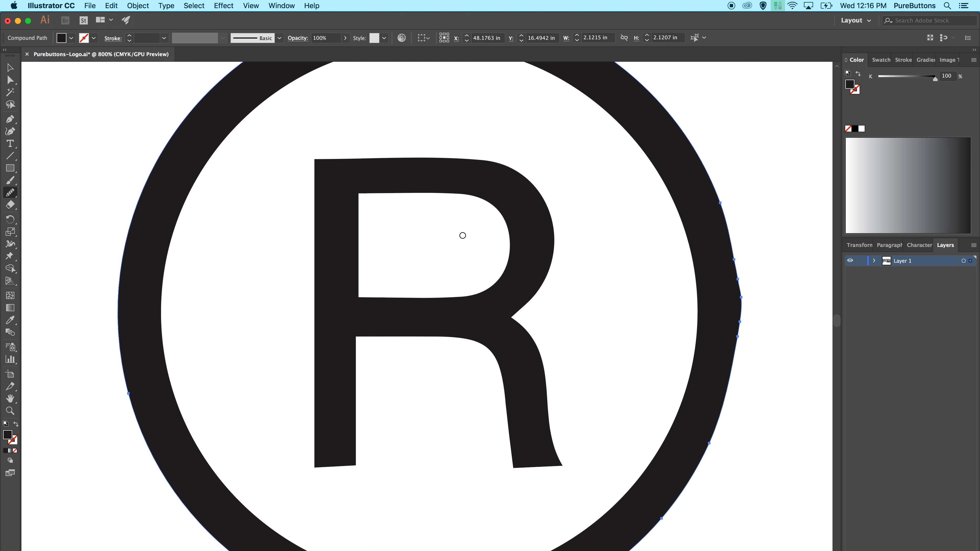
scroll(461, 235, right, 5)
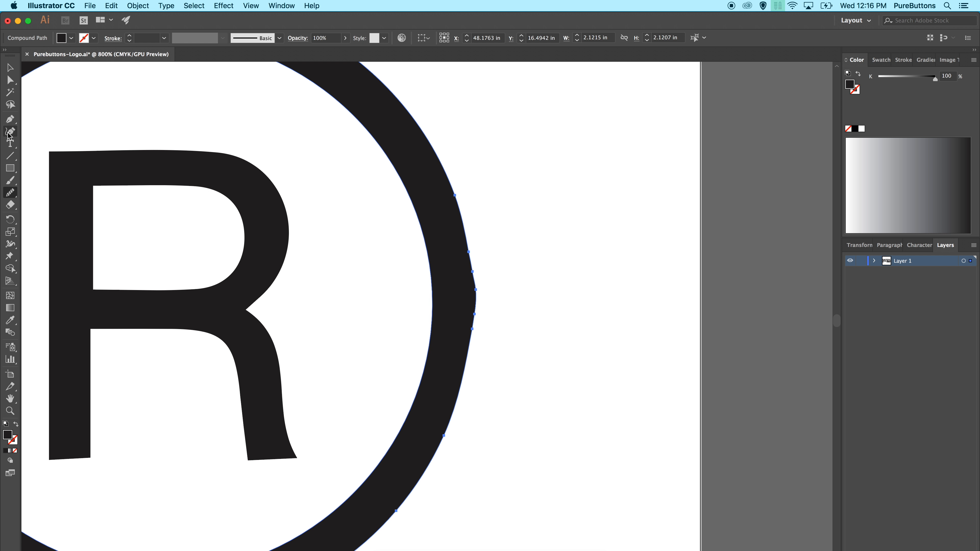
drag(10, 118, 54, 146)
click(54, 145)
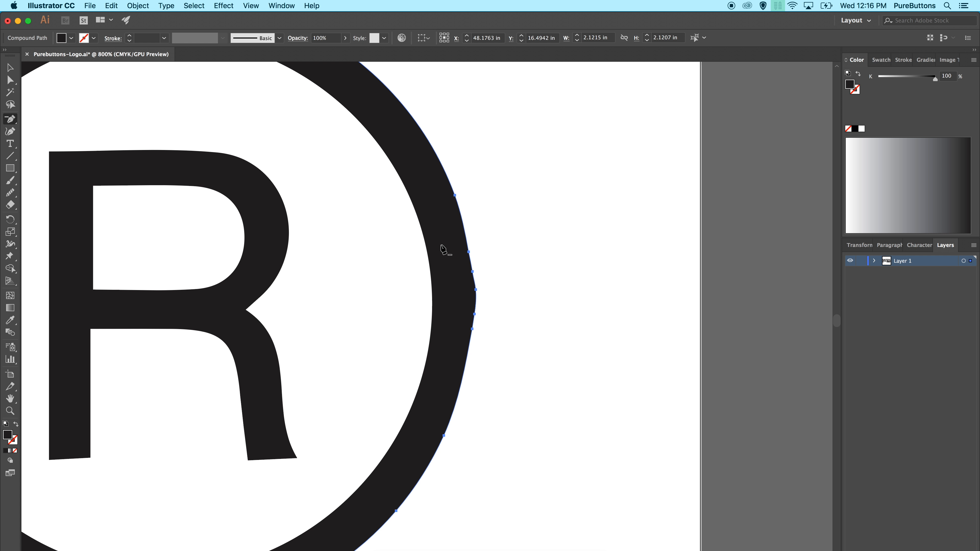
click(476, 290)
click(475, 315)
click(473, 272)
click(12, 192)
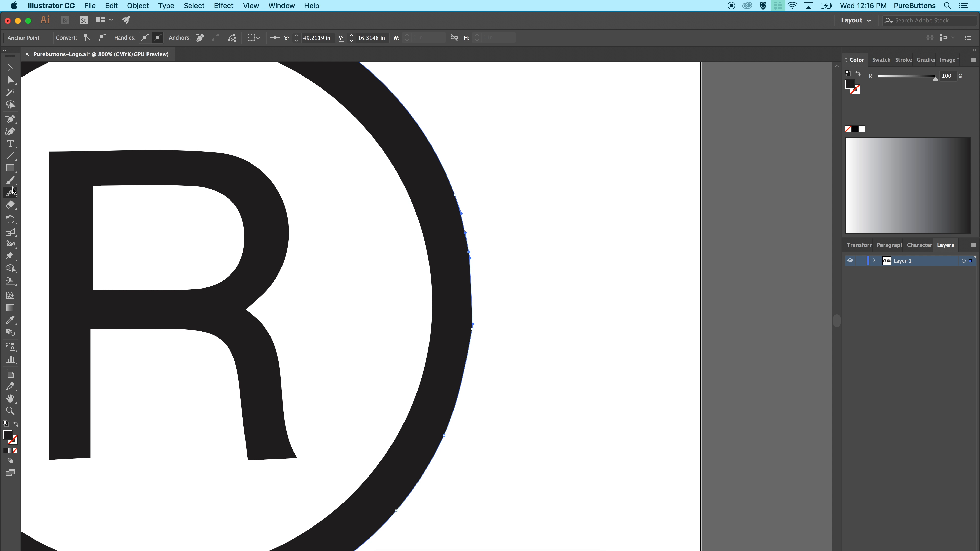
mouse_move(466, 349)
mouse_down()
mouse_move(465, 217)
mouse_move(476, 325)
mouse_move(461, 424)
mouse_up()
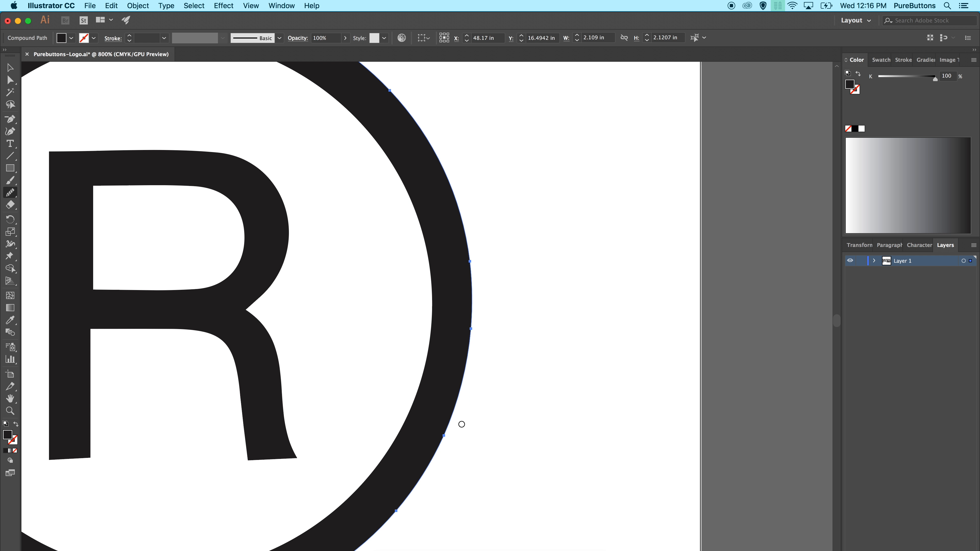
- Smooth the ring's outer right edge with one long stroke running down to its lower-right curve
drag(473, 253, 453, 445)
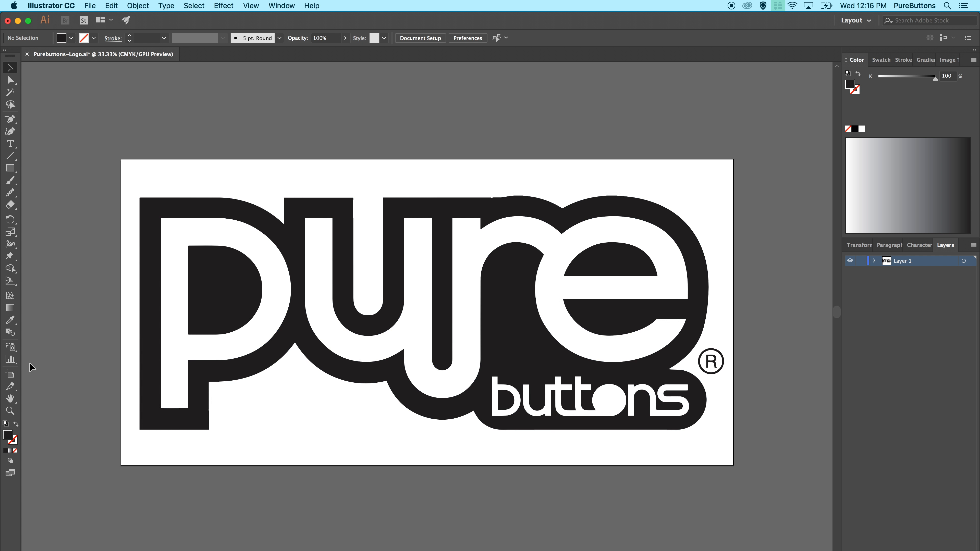
- Select the logo group and show its anchor points across the full wordmark with the Direct Selection tool
click(10, 411)
drag(187, 238, 281, 445)
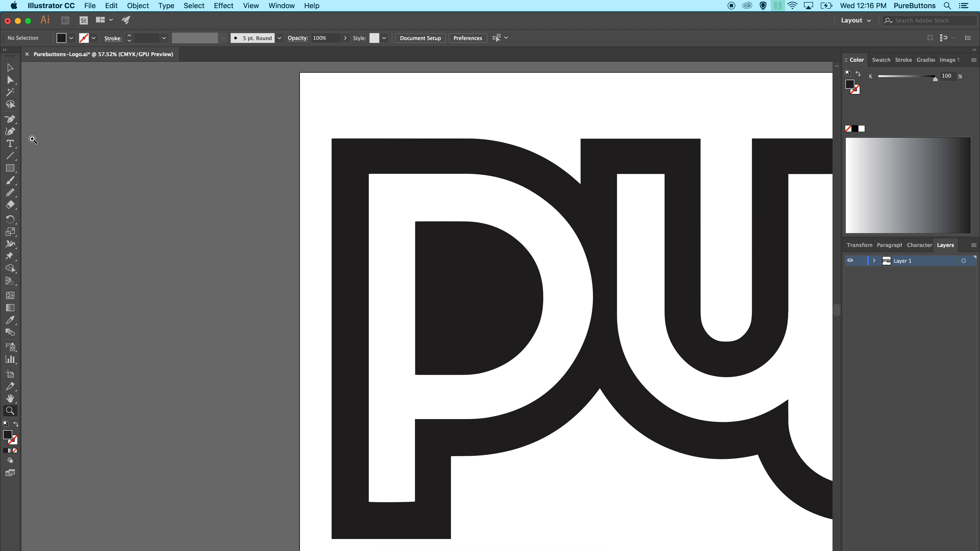
click(10, 68)
click(384, 491)
click(10, 80)
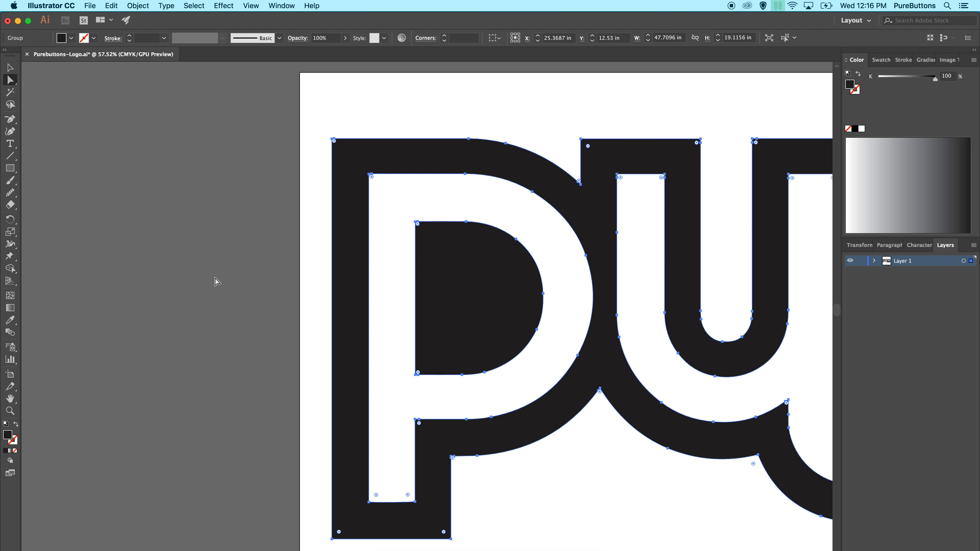
scroll(496, 408, right, 6)
scroll(495, 408, right, 5)
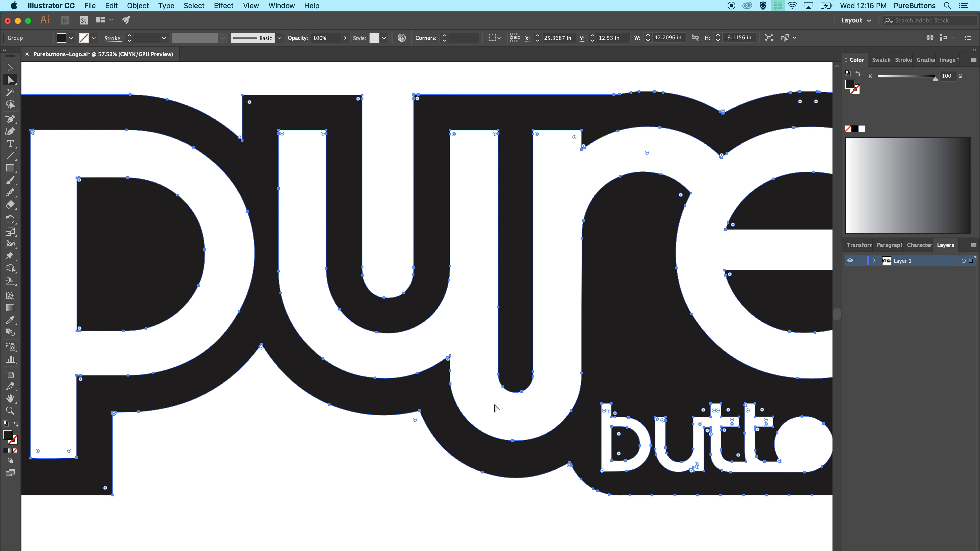
scroll(496, 408, right, 10)
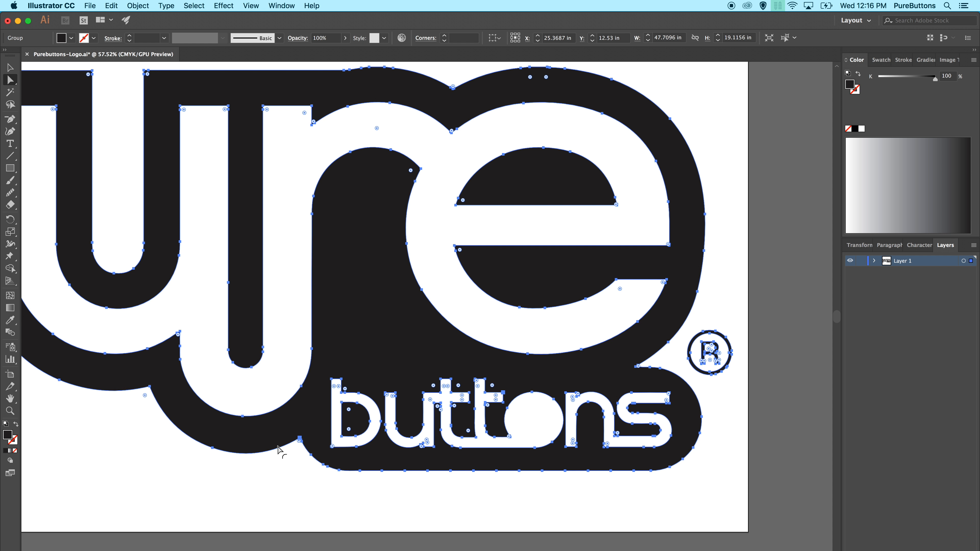
- Delete the surplus anchor points along the black outline's straight bottom edge beneath the word "buttons"
click(212, 448)
click(11, 119)
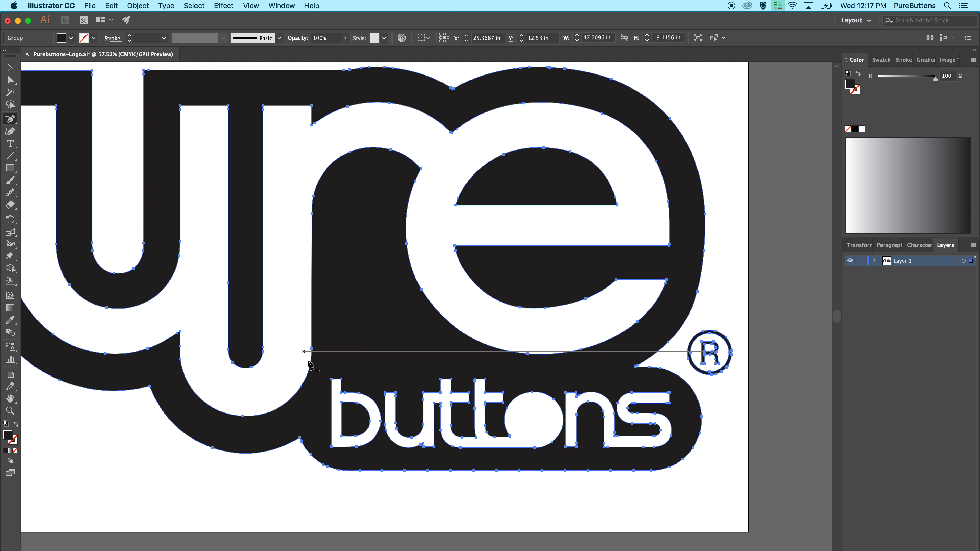
click(382, 471)
click(404, 471)
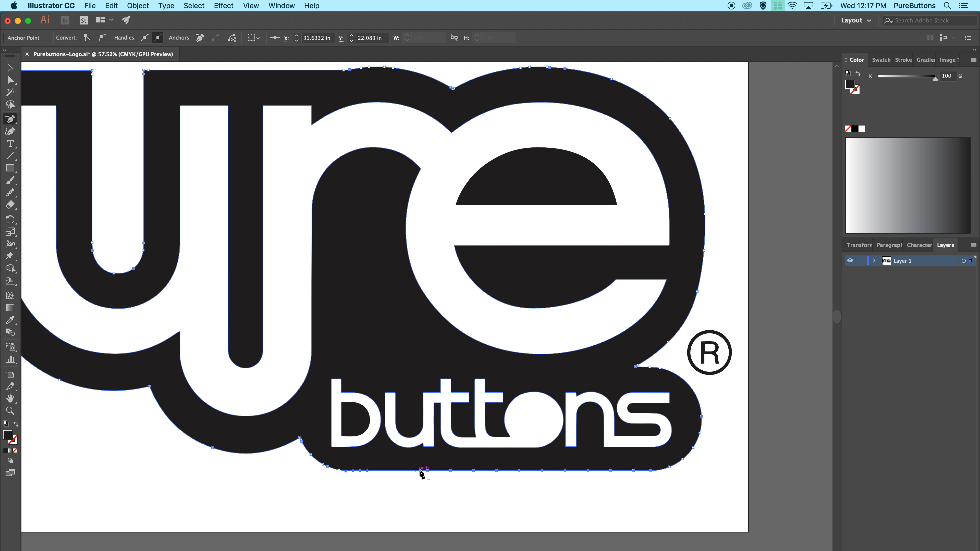
click(428, 470)
click(474, 470)
click(496, 471)
click(542, 471)
click(564, 470)
click(634, 471)
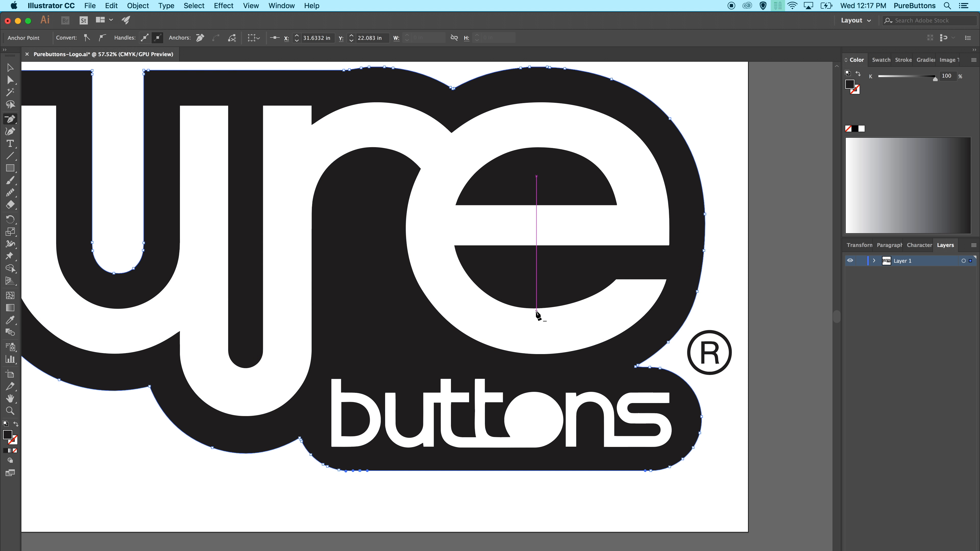
- Deselect the black outline and reselect the logo group with its anchor points shown
scroll(538, 316, up, 3)
scroll(538, 316, right, 1)
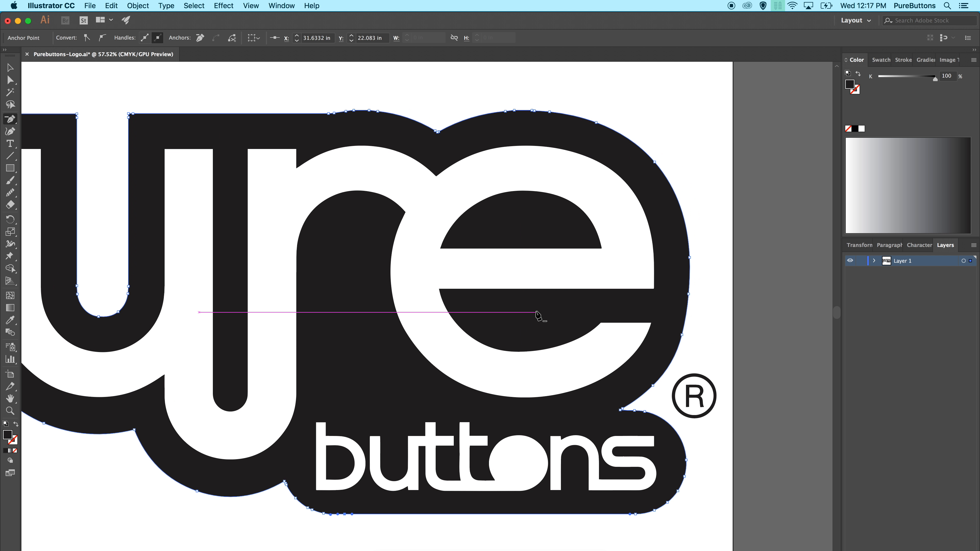
click(14, 69)
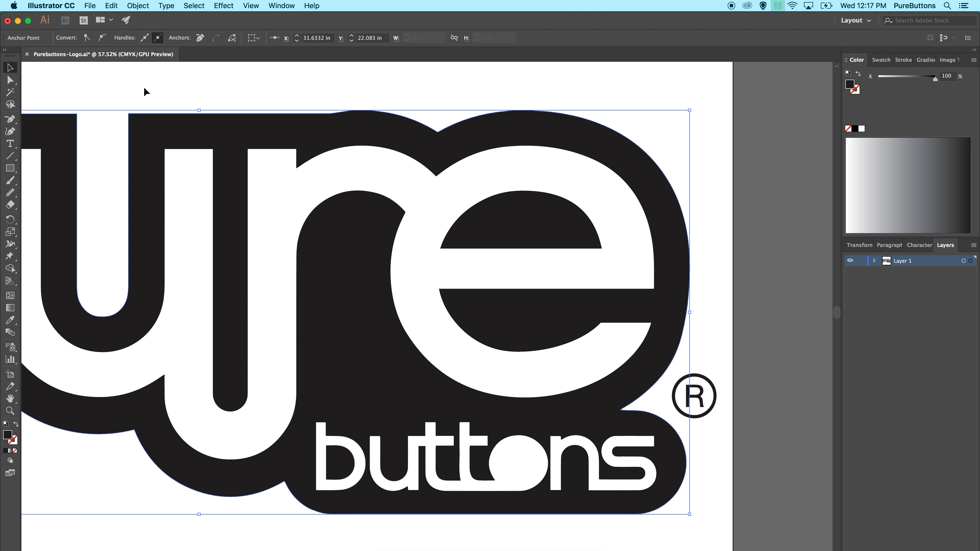
click(135, 86)
scroll(329, 206, down, 1)
scroll(330, 205, left, 1)
scroll(329, 205, down, 5)
scroll(329, 206, left, 1)
click(76, 164)
click(10, 80)
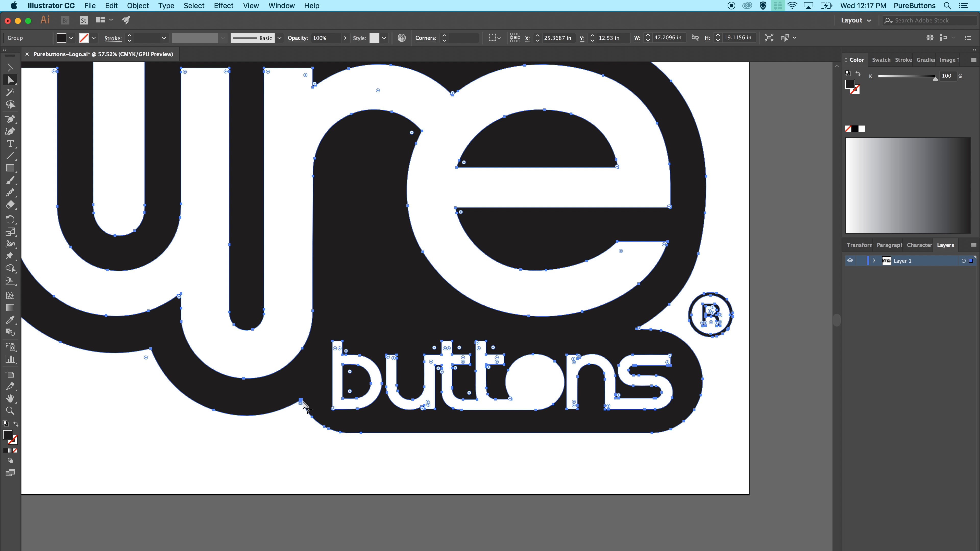
- Delete the surplus anchor points beside the upper corners of the u's central opening in the black outline
key(super+1)
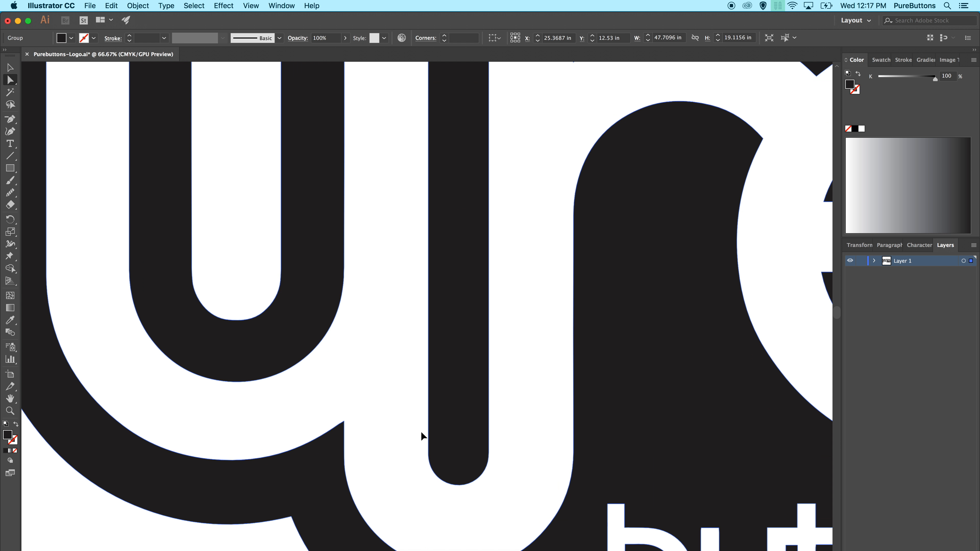
click(10, 67)
scroll(222, 202, up, 8)
scroll(221, 202, left, 2)
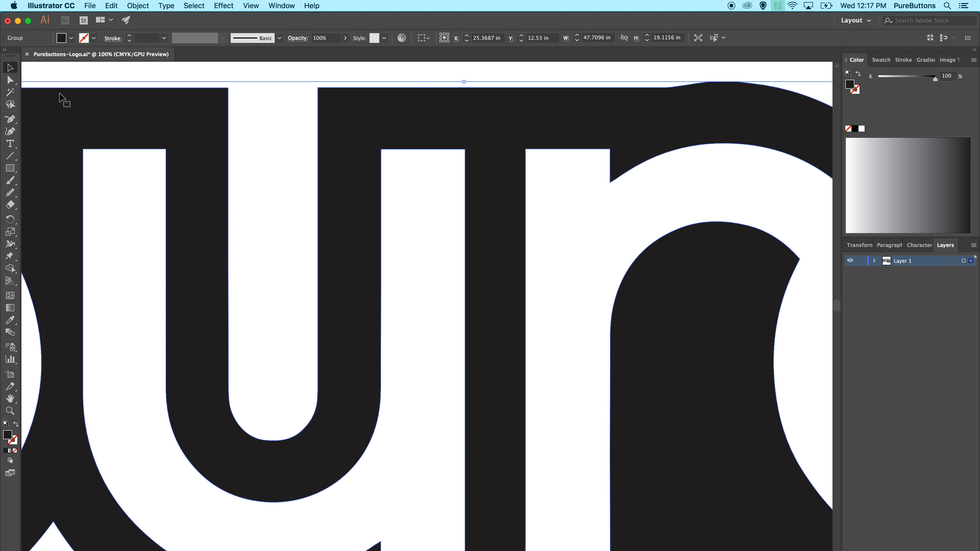
click(11, 80)
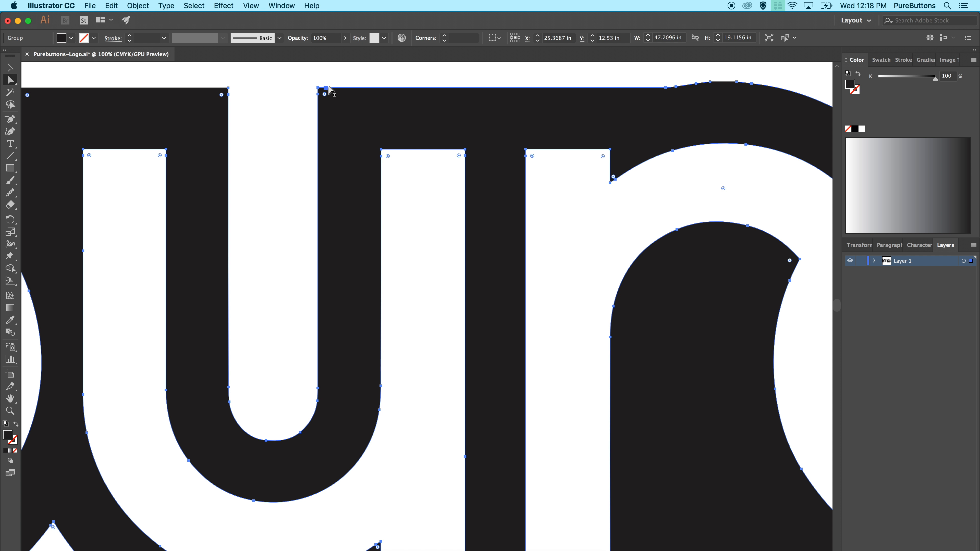
click(13, 120)
click(316, 95)
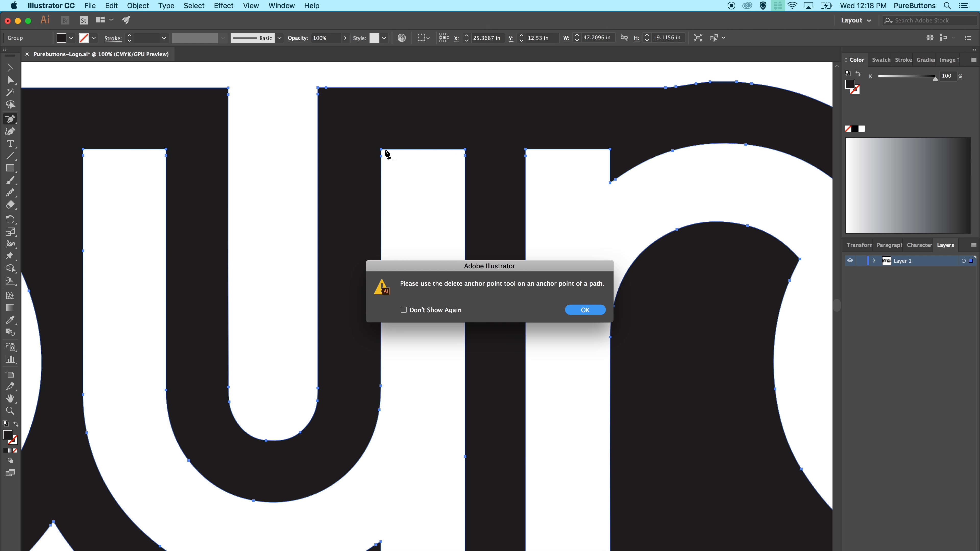
key(Return)
click(325, 88)
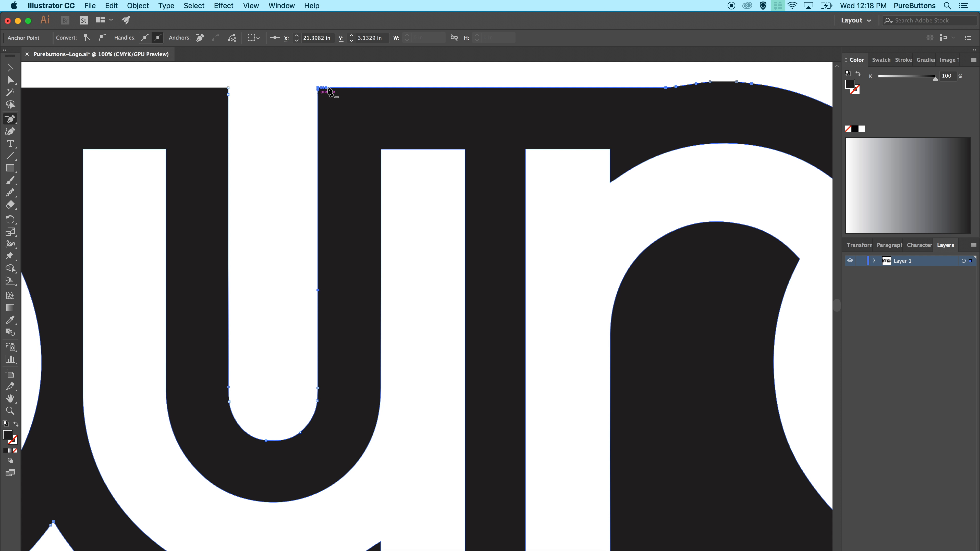
click(228, 96)
- Delete the surplus anchor points just below the top corners of the white u and r stems and along the narrow black slot's edge
click(10, 79)
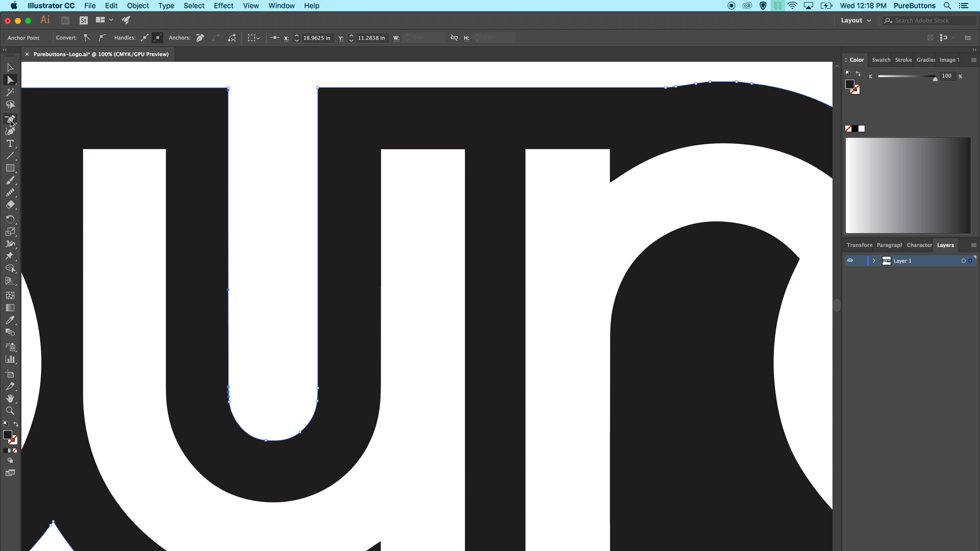
key(super+a)
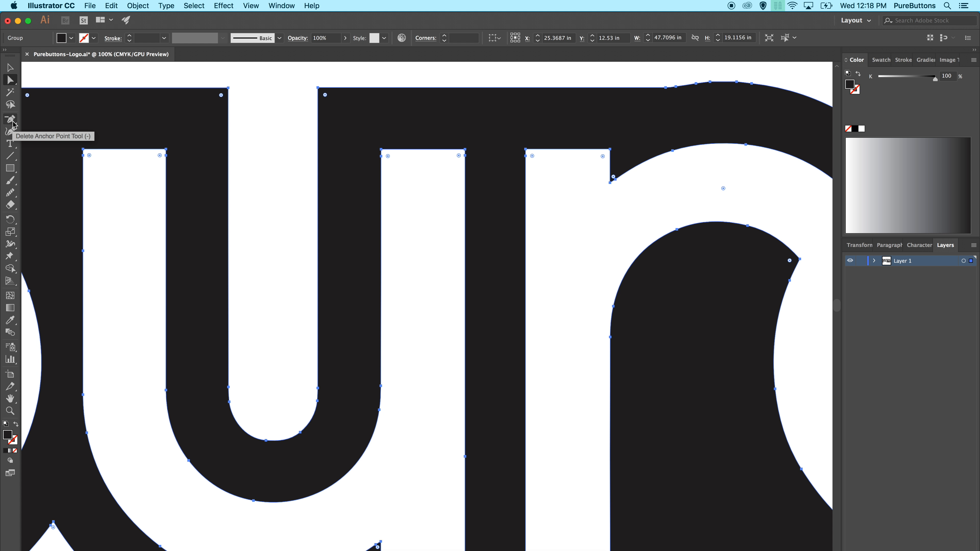
click(13, 123)
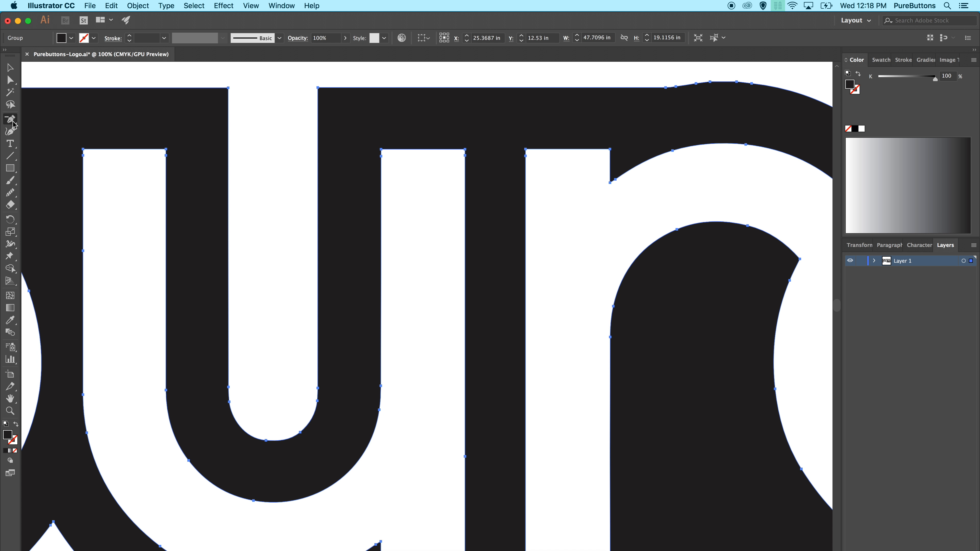
click(381, 156)
click(465, 156)
click(526, 156)
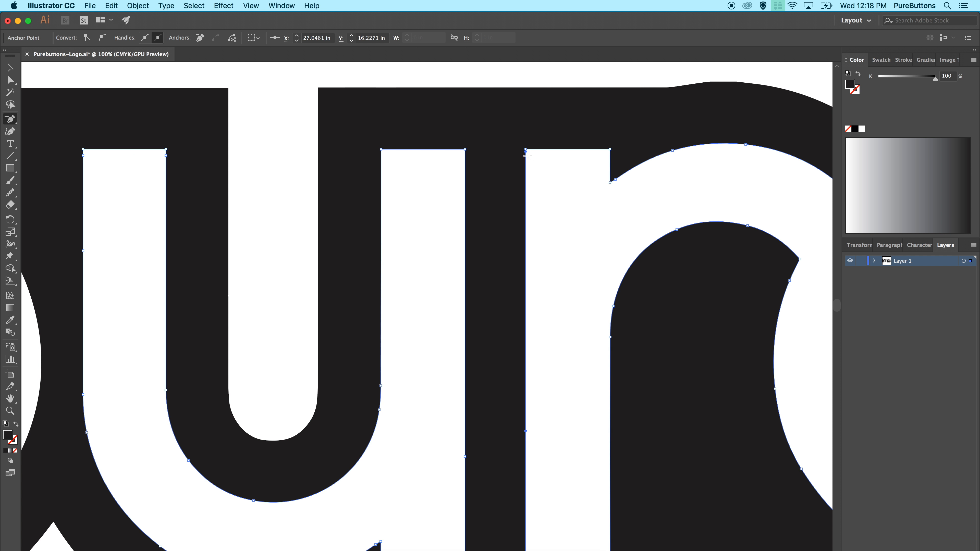
click(166, 155)
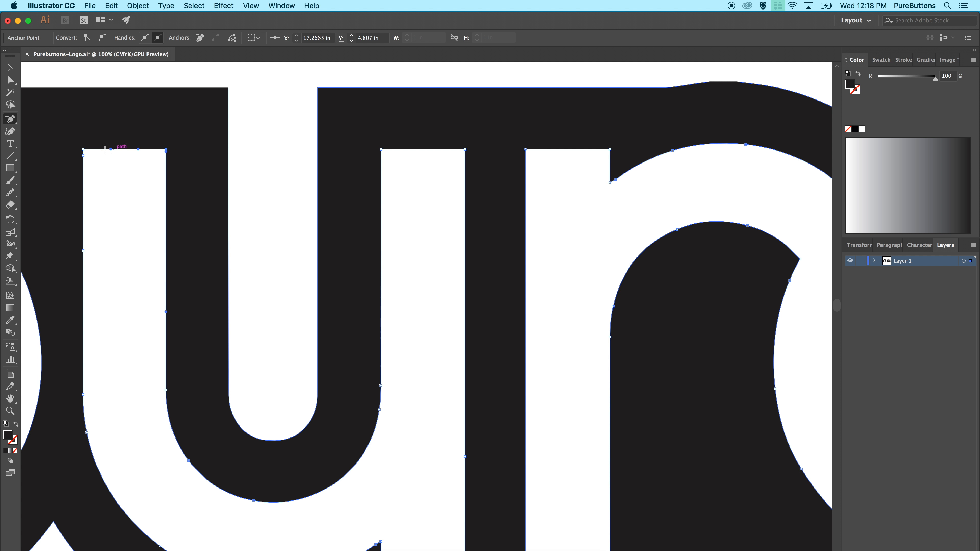
click(83, 153)
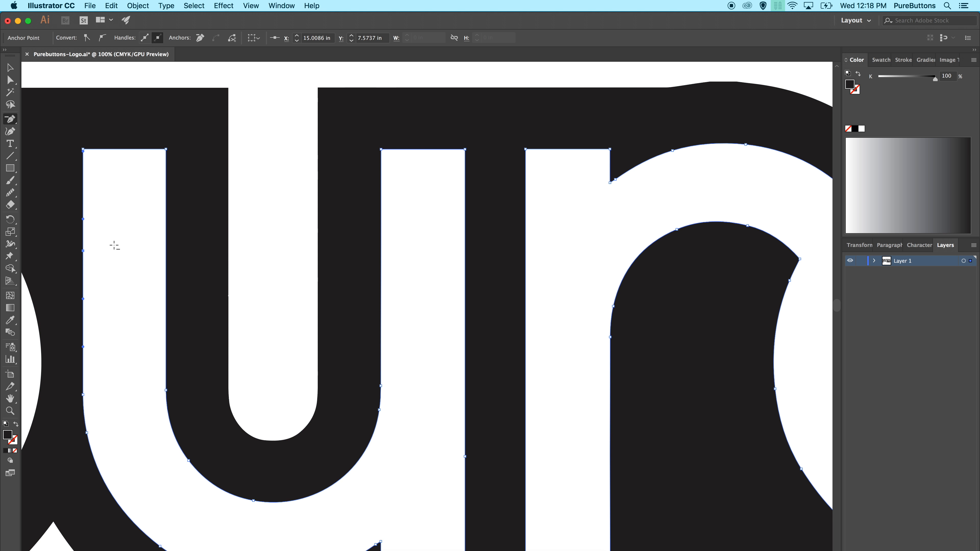
click(10, 67)
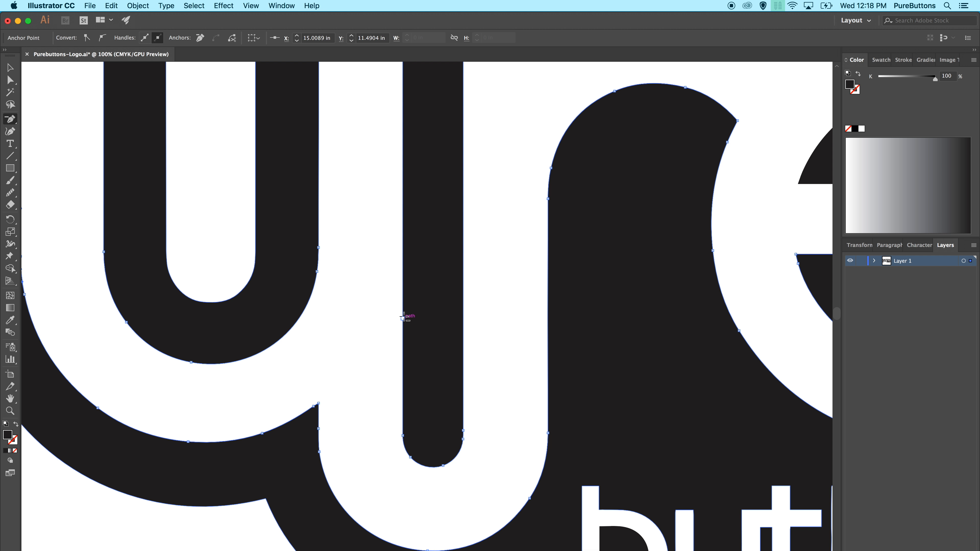
click(402, 316)
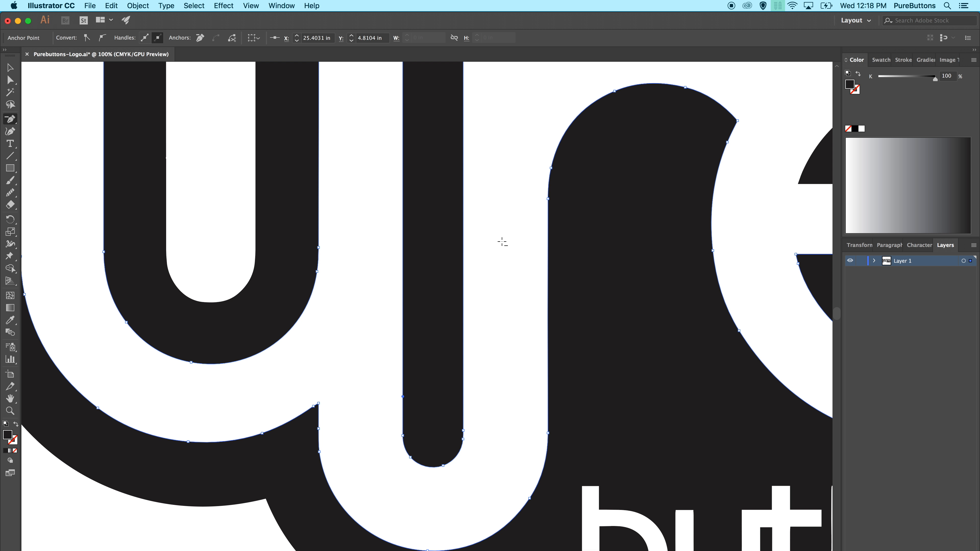
- Inspect the "buttons" lettering up close and select the complete logo group in the full artboard view
scroll(503, 242, down, 5)
scroll(502, 242, right, 8)
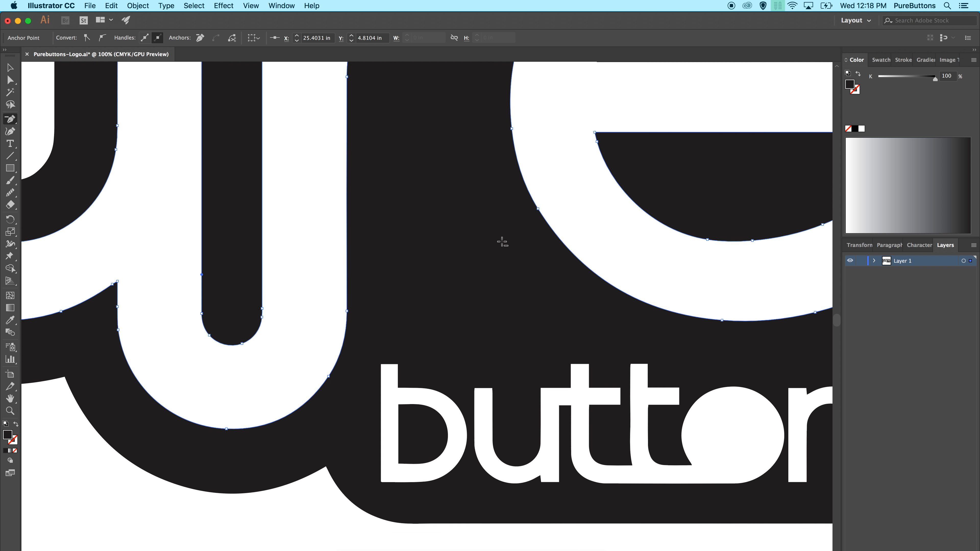
scroll(502, 242, down, 4)
scroll(502, 242, right, 7)
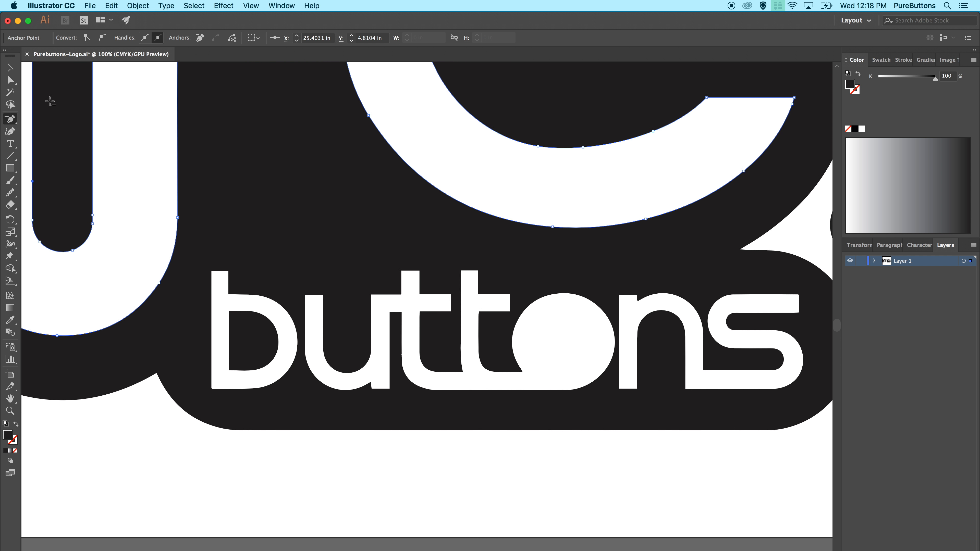
click(11, 68)
click(562, 445)
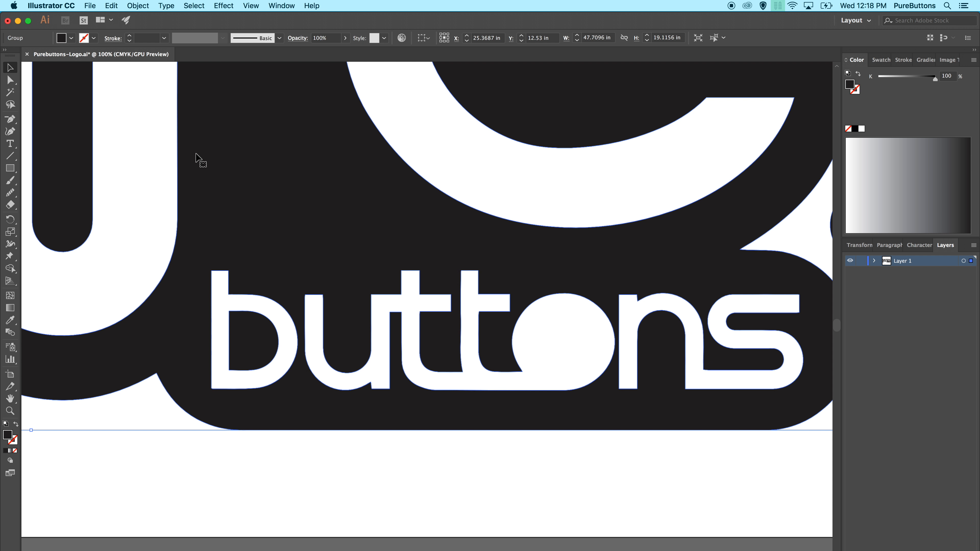
key(super+shift+a)
key(super+0)
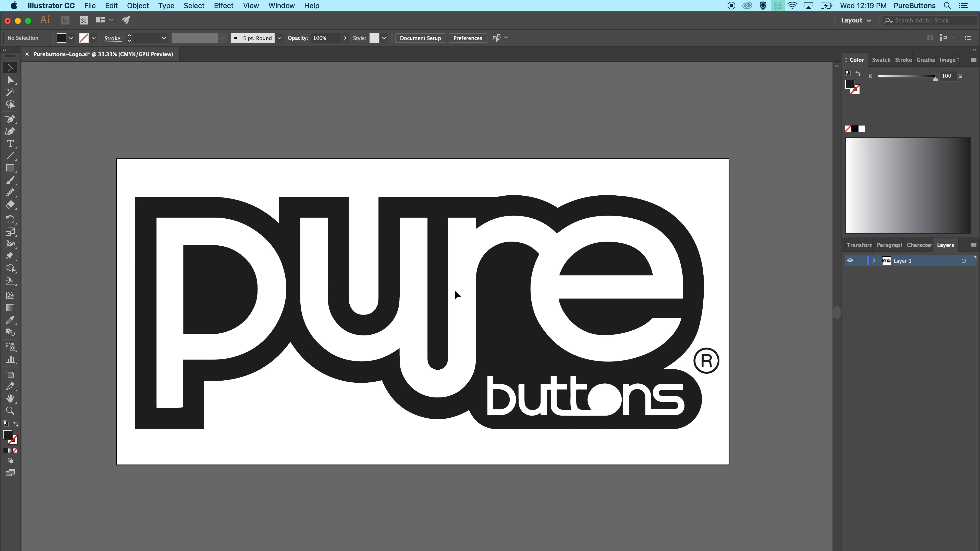
click(455, 291)
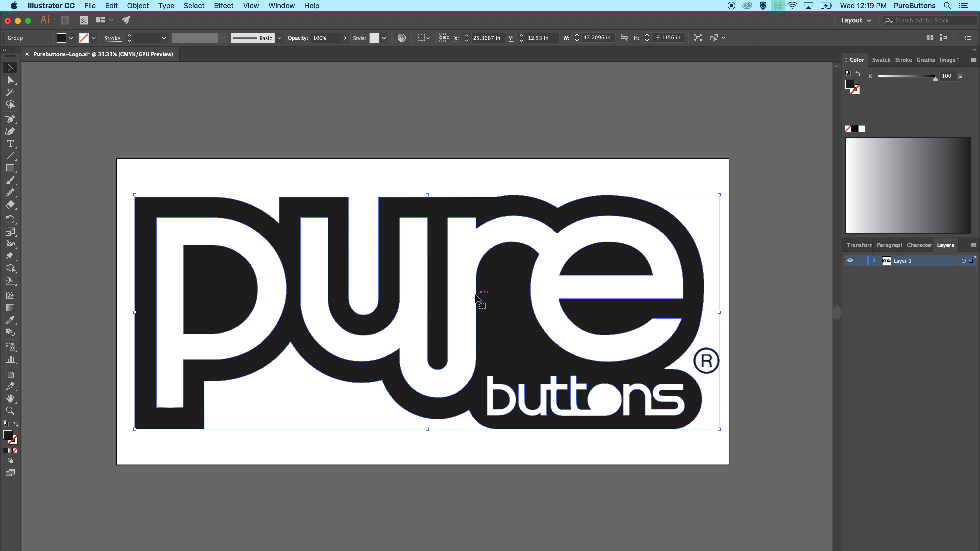